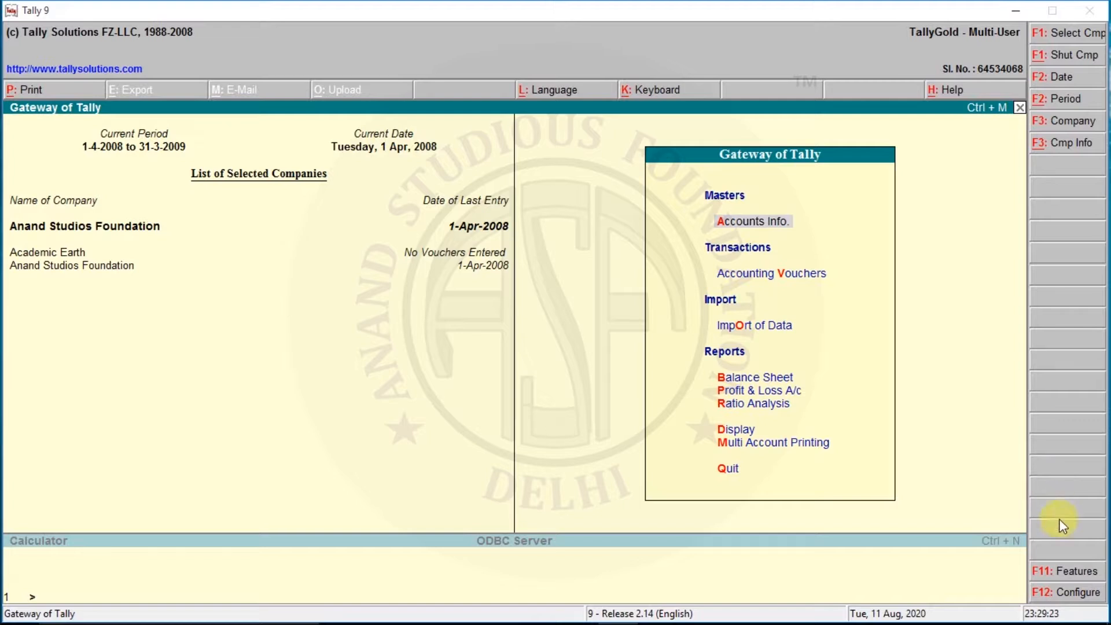
# Step: Open the accounting features of Anand Studios Foundation and set Maintain Cost Centres to Yes
pyautogui.click(1051, 579)
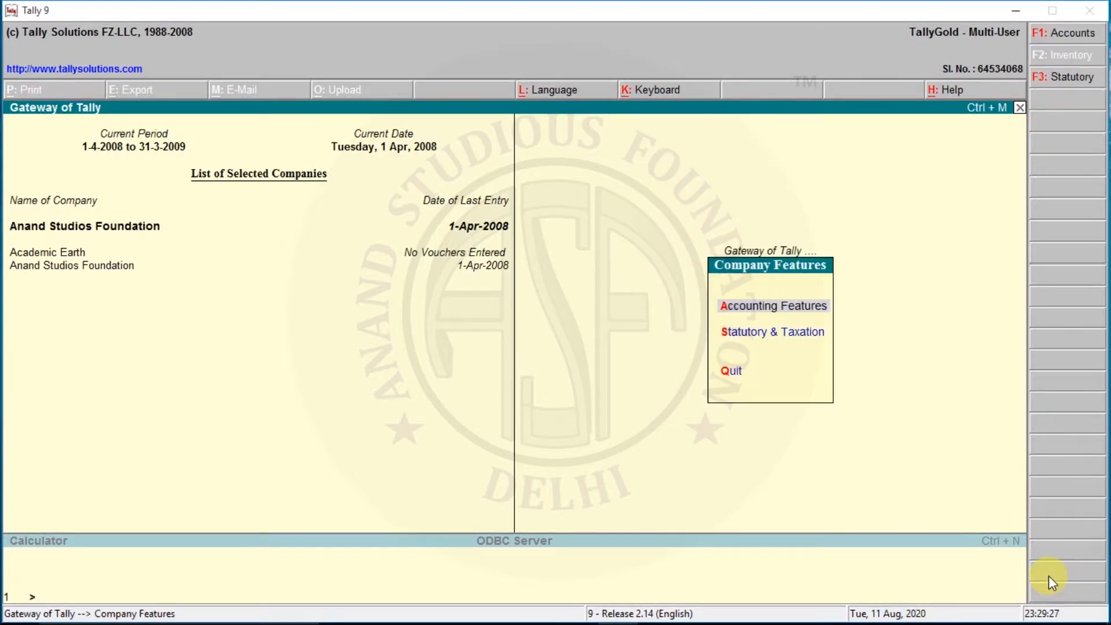
pyautogui.press('Return')
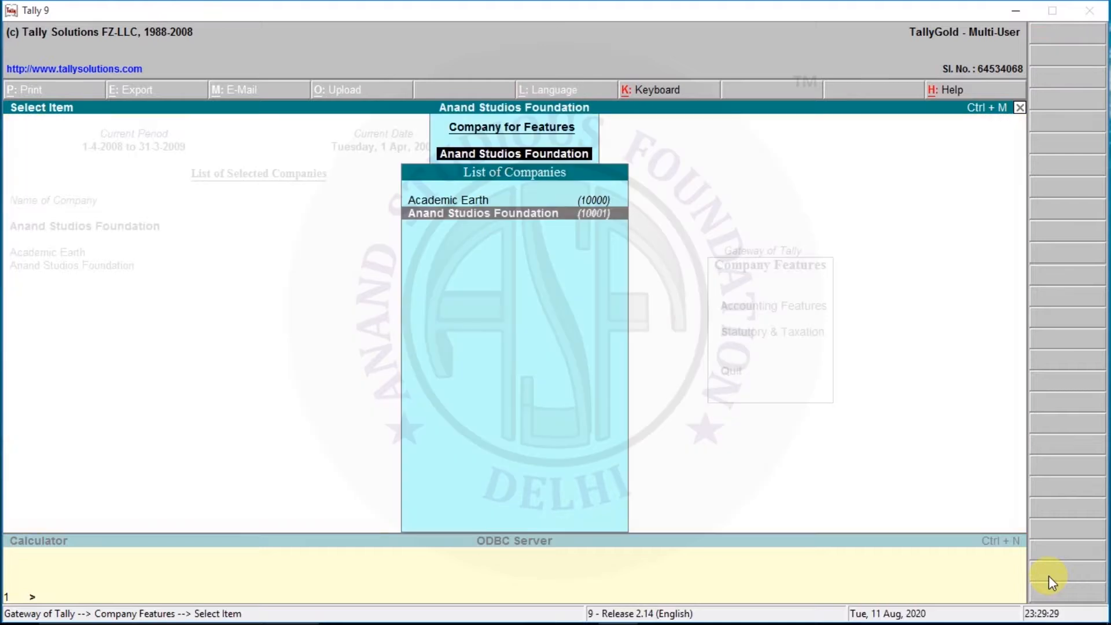
pyautogui.press('Return')
pyautogui.press('Return')
pyautogui.press('Return')
pyautogui.press('Return')
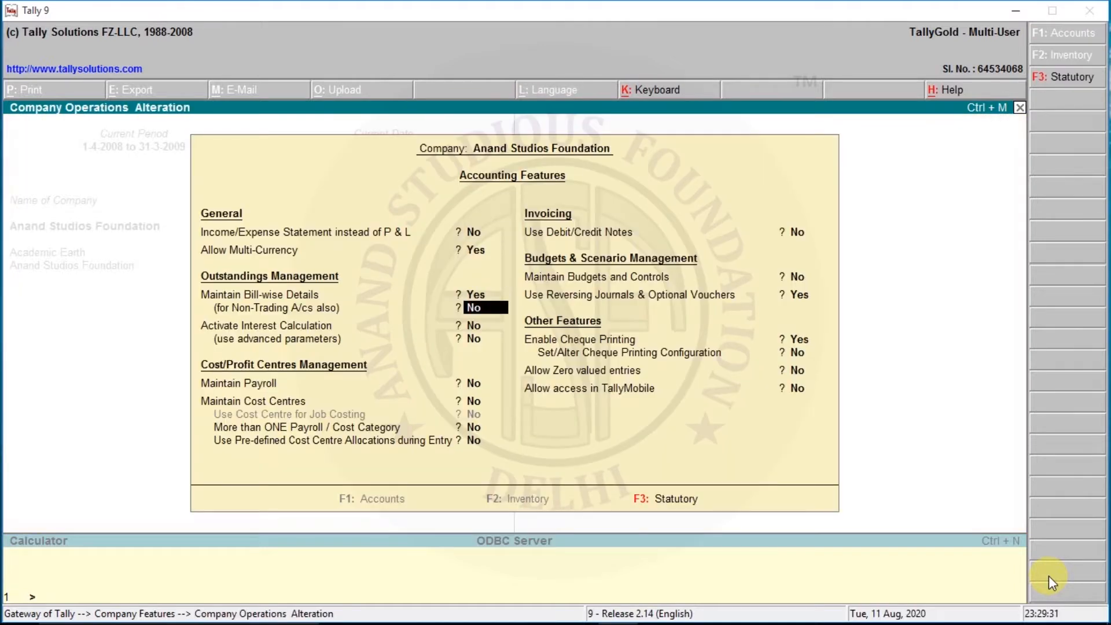
pyautogui.press('Return')
pyautogui.press('Return')
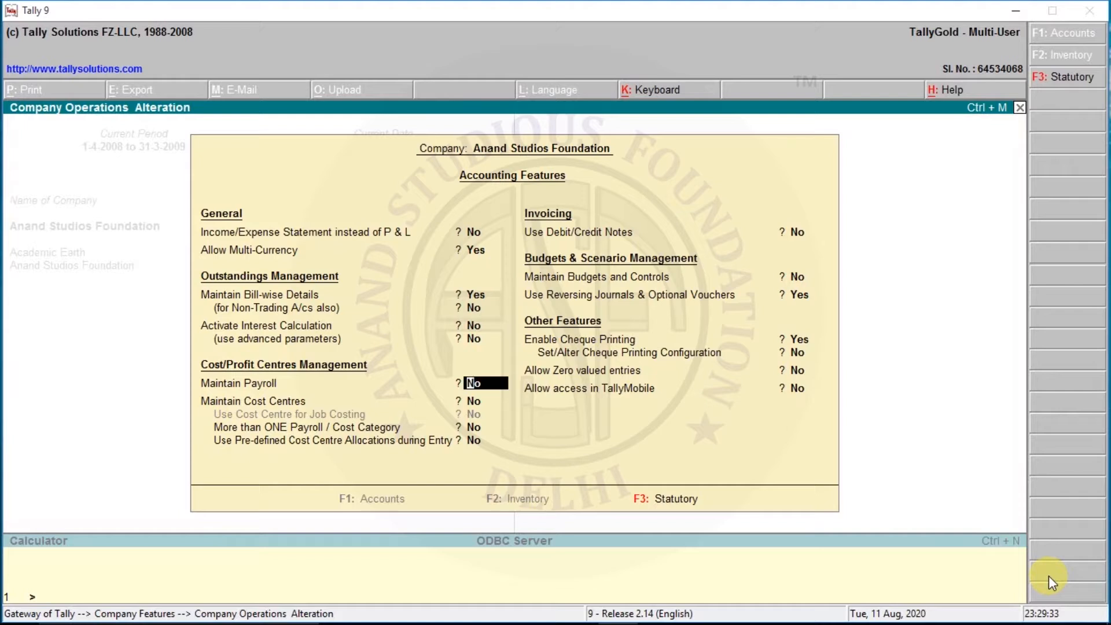
pyautogui.press('Return')
pyautogui.write('yes')
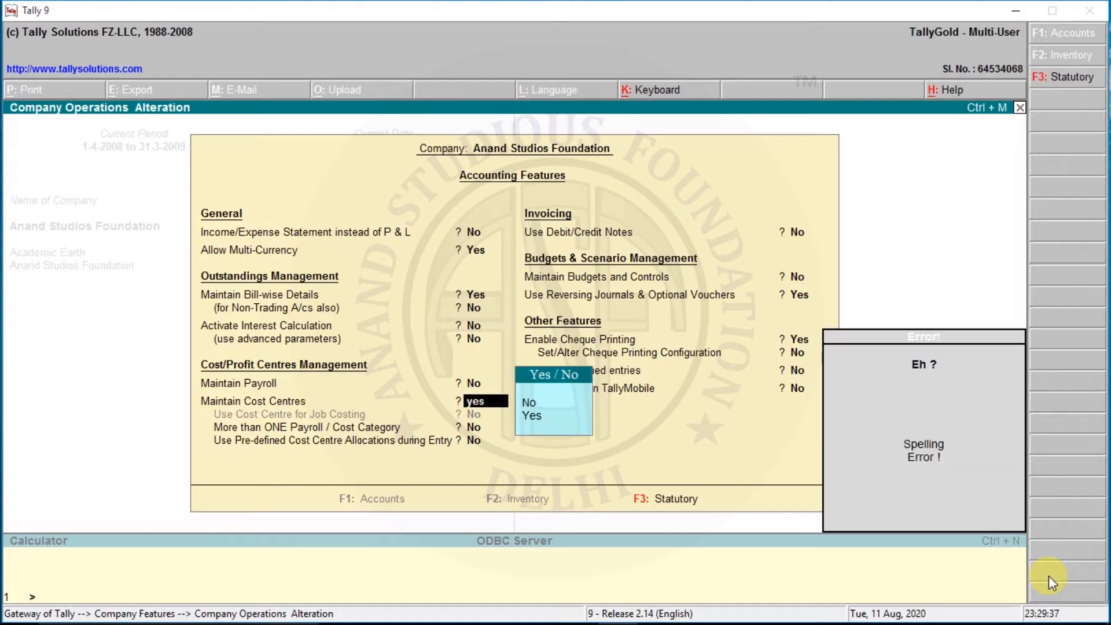
pyautogui.press('BackSpace')
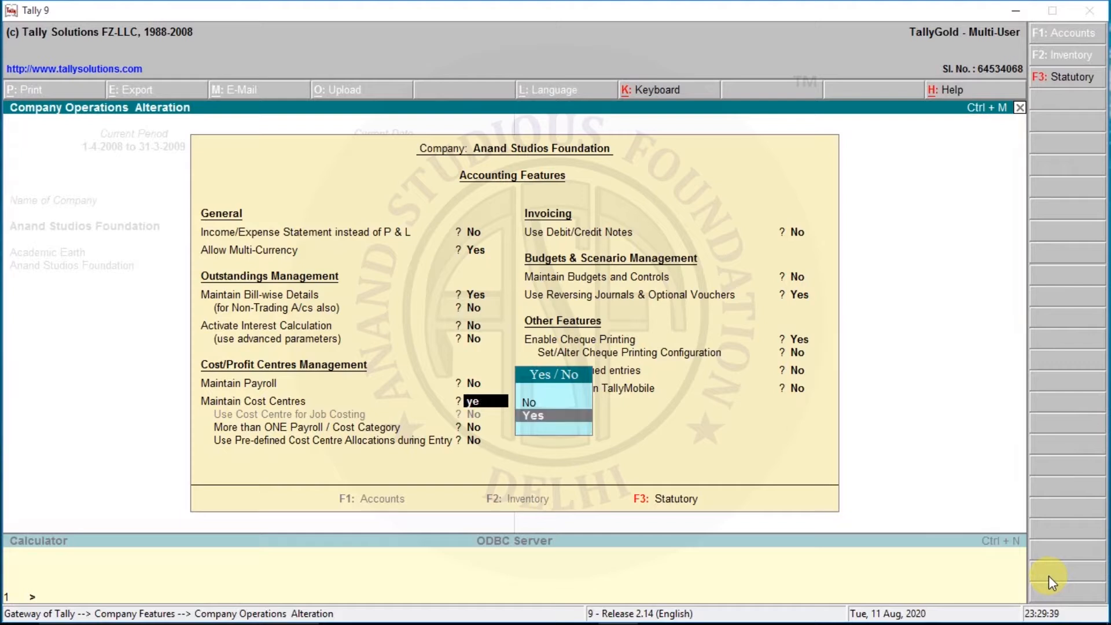
pyautogui.press('Return')
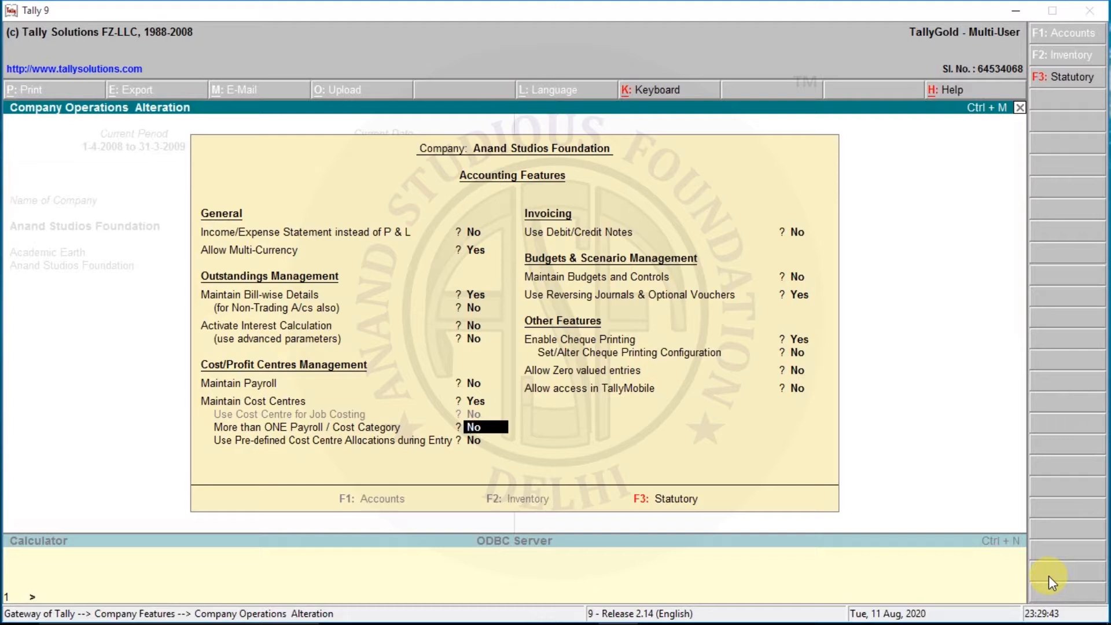
# Step: Enable More than ONE Payroll / Cost Category, save the accounting features and return to the Gateway of Tally
pyautogui.write('y')
pyautogui.press('Return')
pyautogui.press('Return')
pyautogui.press('Return')
pyautogui.press('Return')
pyautogui.press('Return')
pyautogui.press('Return')
pyautogui.press('Return')
pyautogui.press('Return')
pyautogui.press('Return')
pyautogui.press('Return')
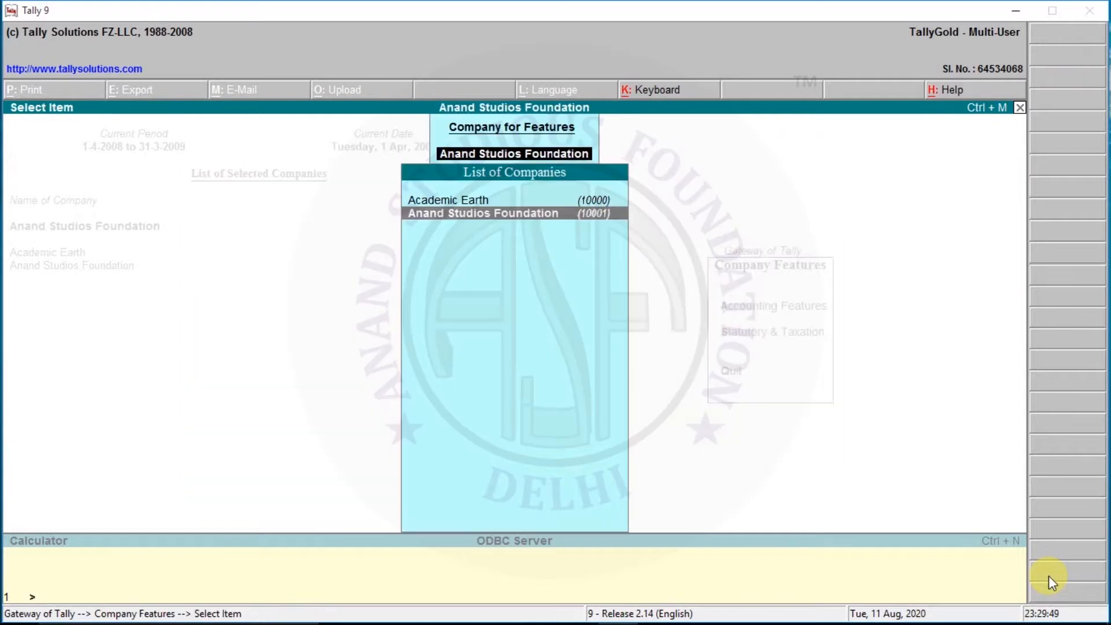
pyautogui.press('Escape')
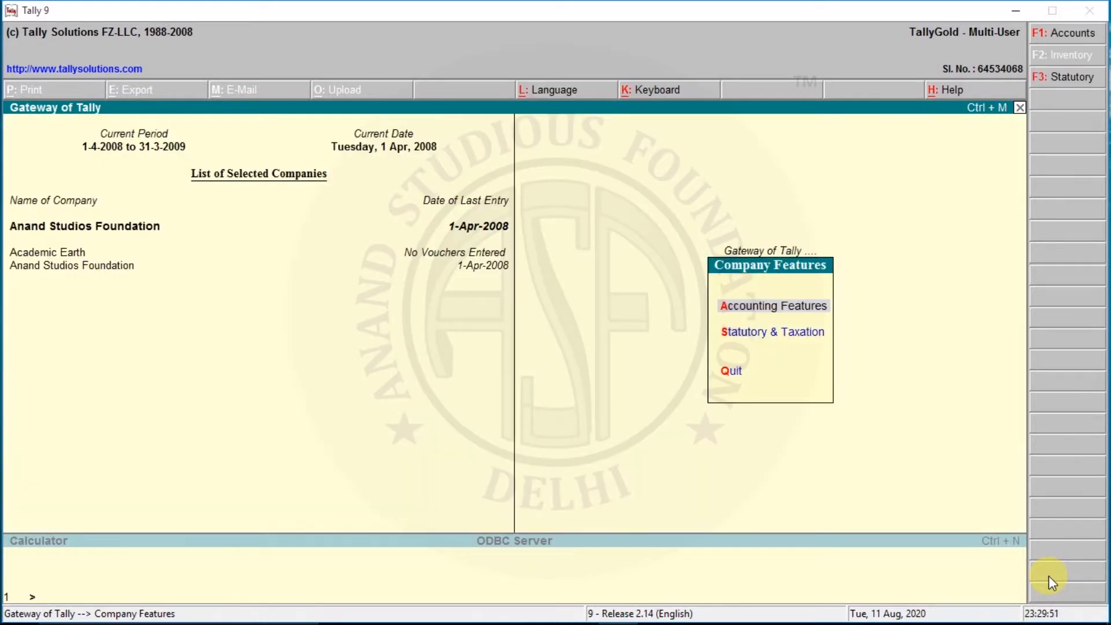
pyautogui.press('Escape')
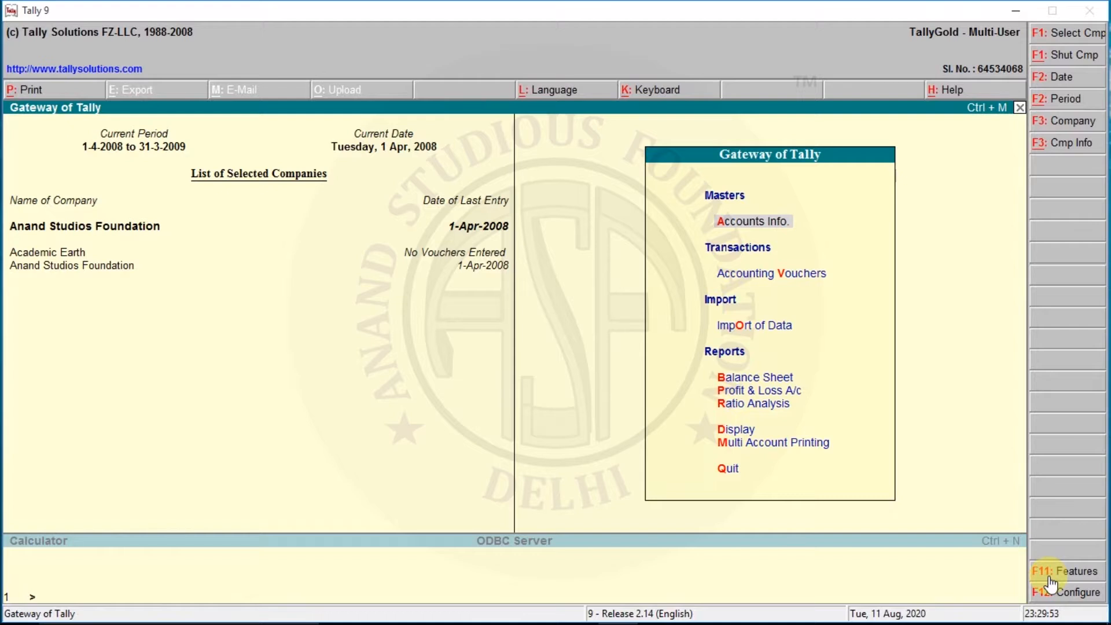
# Step: Open the creation form for a single cost category in the accounts information
pyautogui.press('Return')
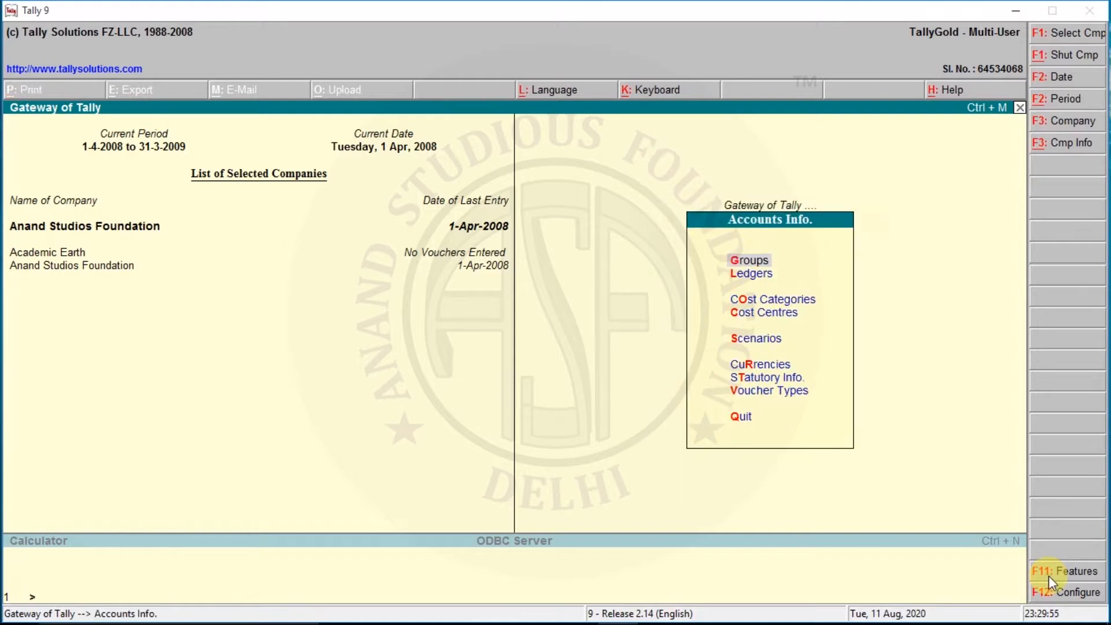
pyautogui.press('Down')
pyautogui.press('Down')
pyautogui.press('Down')
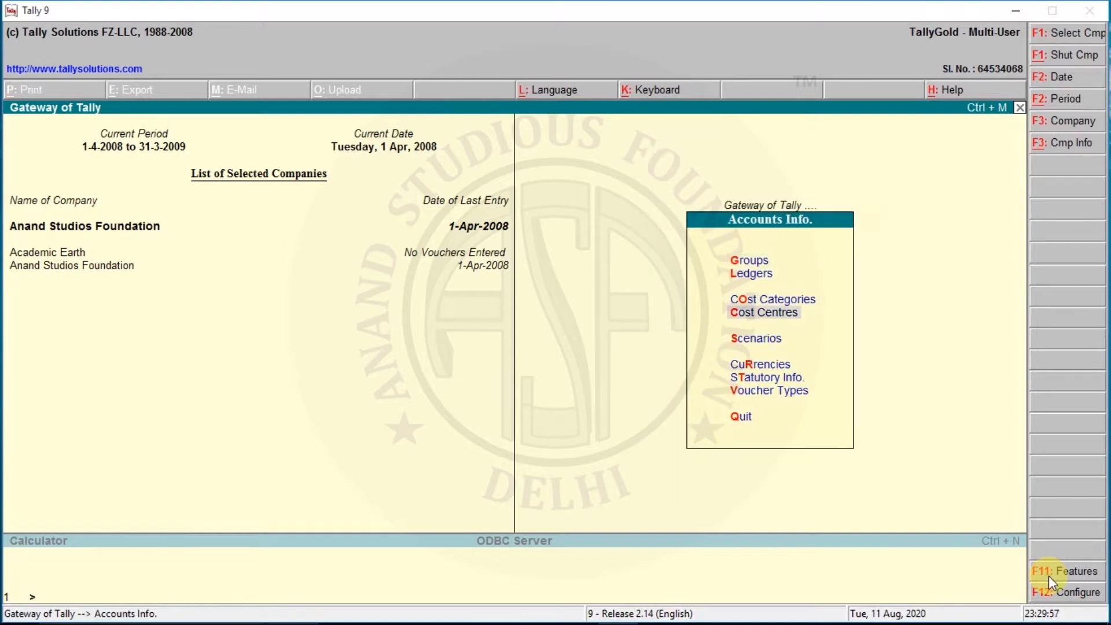
pyautogui.press('Up')
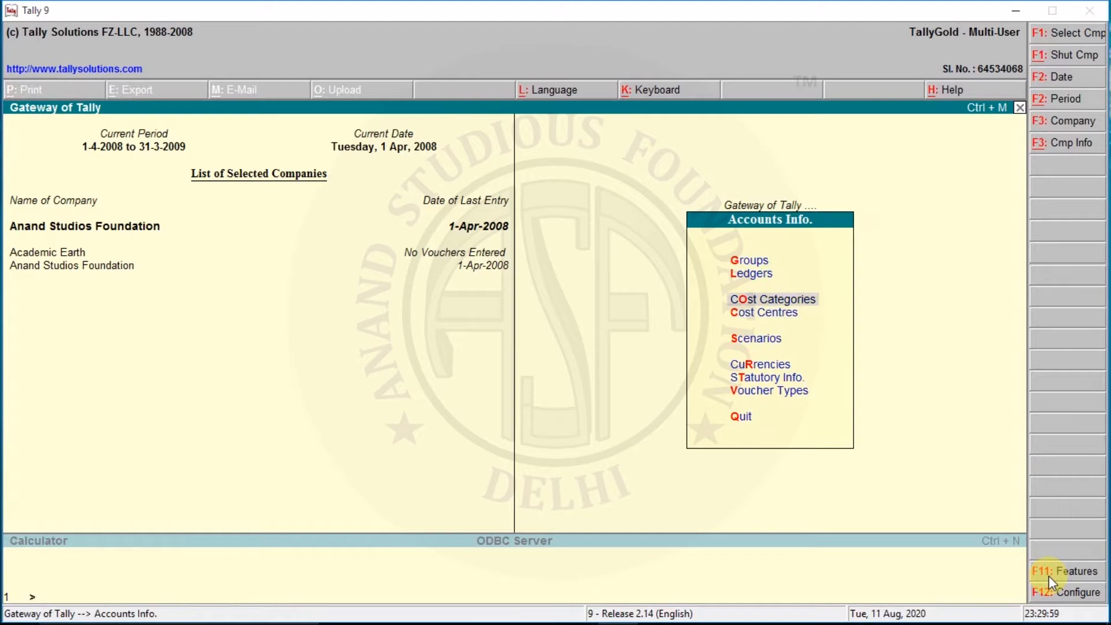
pyautogui.press('Return')
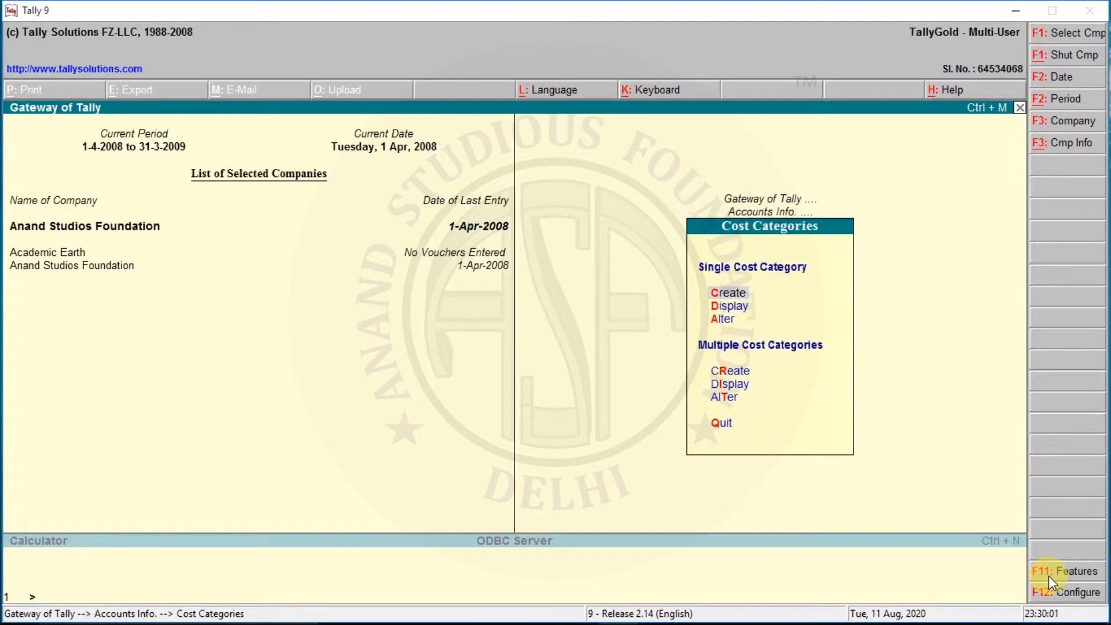
pyautogui.press('Down')
pyautogui.press('Up')
pyautogui.press('Return')
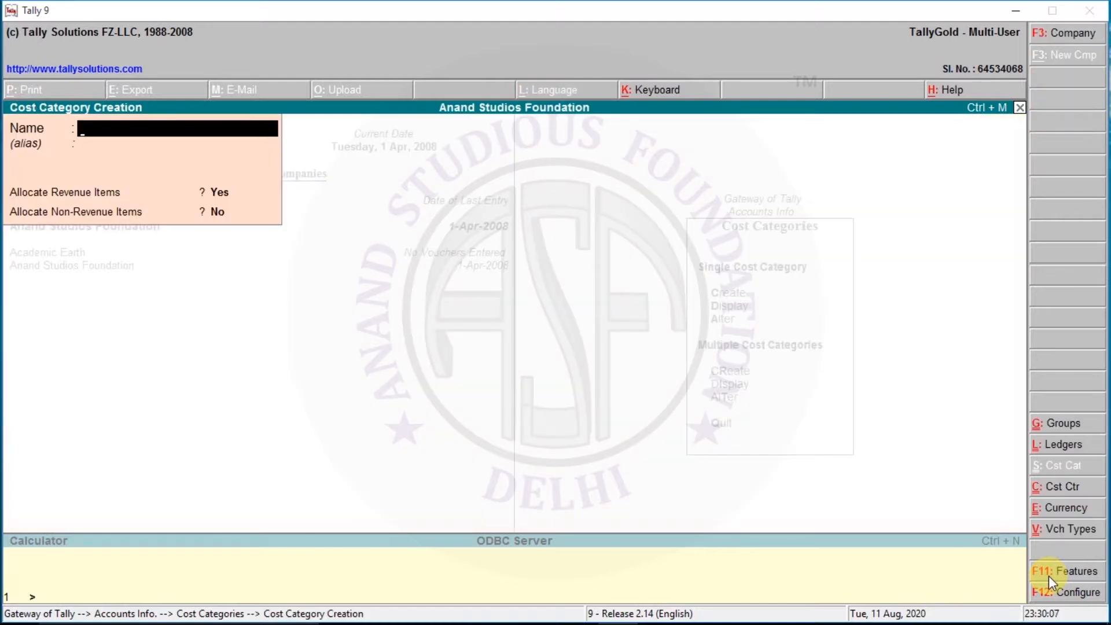
# Step: Create a cost category named Office with Allocate Non-Revenue Items set to Yes
pyautogui.write('Office')
pyautogui.press('Return')
pyautogui.press('Return')
# Step: Create a cost category named Workers with Allocate Non-Revenue Items set to Yes
pyautogui.press('Return')
pyautogui.write('yes')
pyautogui.click(1048, 573)
pyautogui.write('Workeer')
pyautogui.press('BackSpace')
pyautogui.press('BackSpace')
pyautogui.write('rs')
pyautogui.press('Return')
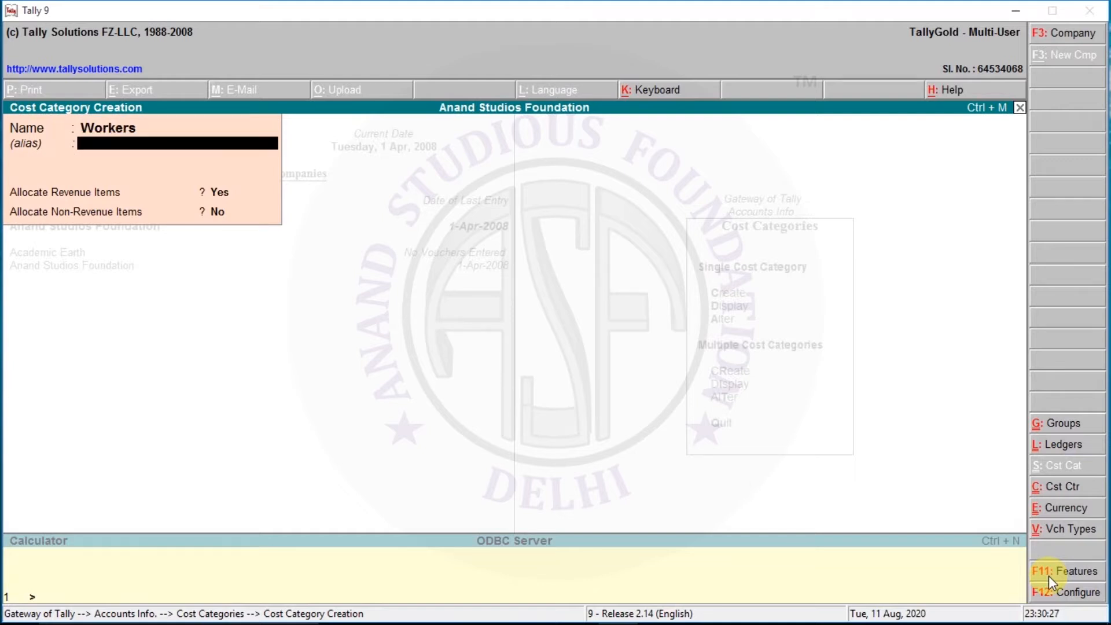
pyautogui.press('Return')
pyautogui.press('Return')
pyautogui.write('yes')
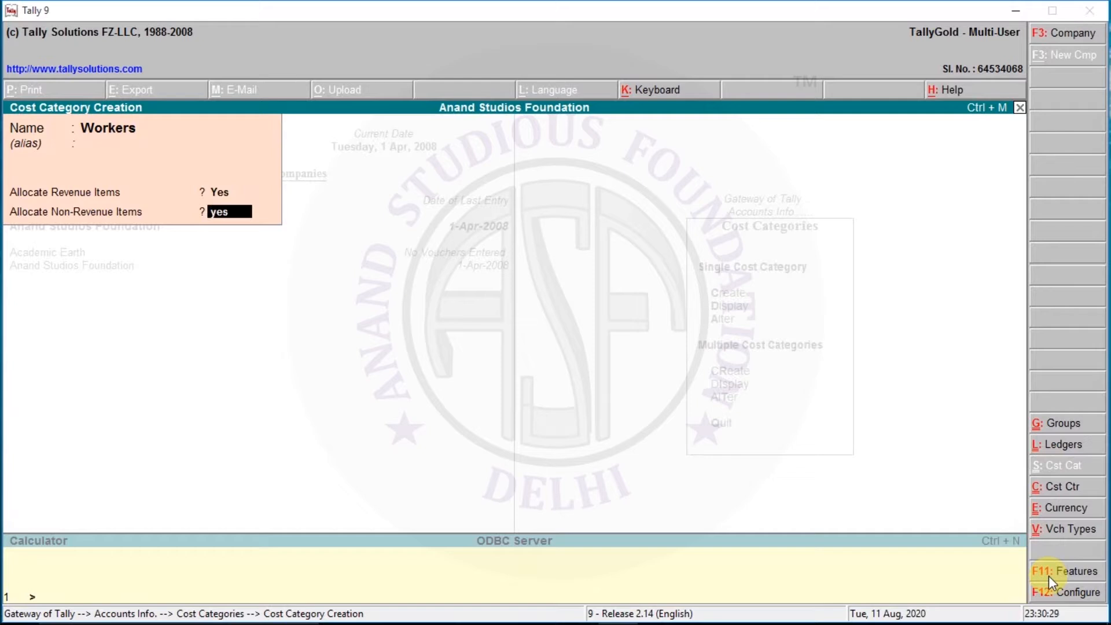
pyautogui.press('Return')
# Step: Create a cost category named Department with Allocate Non-Revenue Items set to Yes
pyautogui.write('Department')
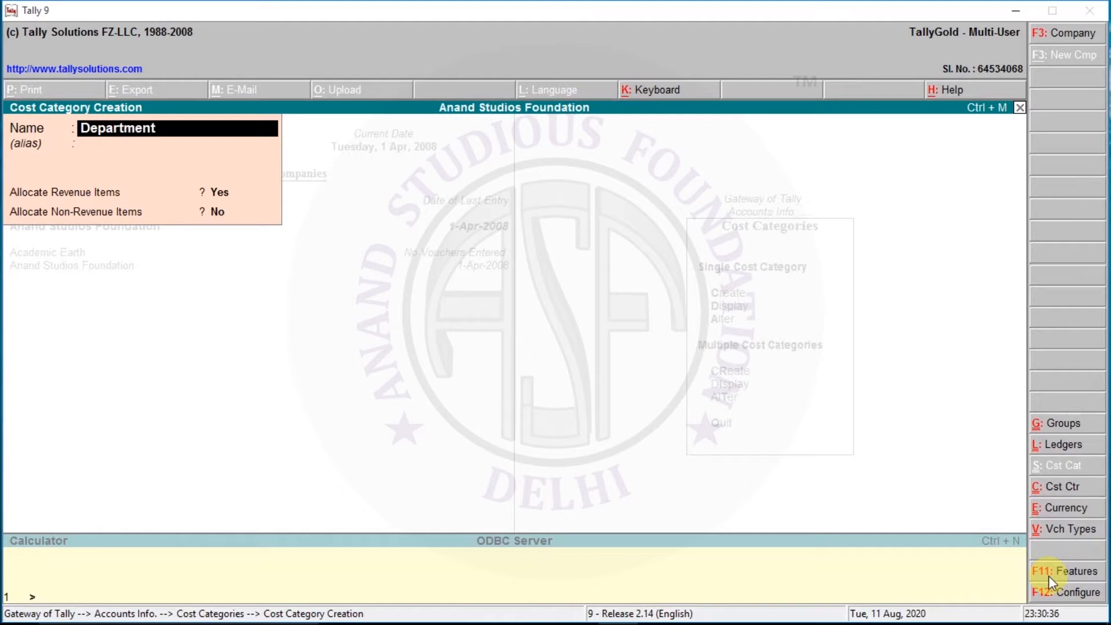
pyautogui.press('Return')
pyautogui.press('Return')
pyautogui.write('yes')
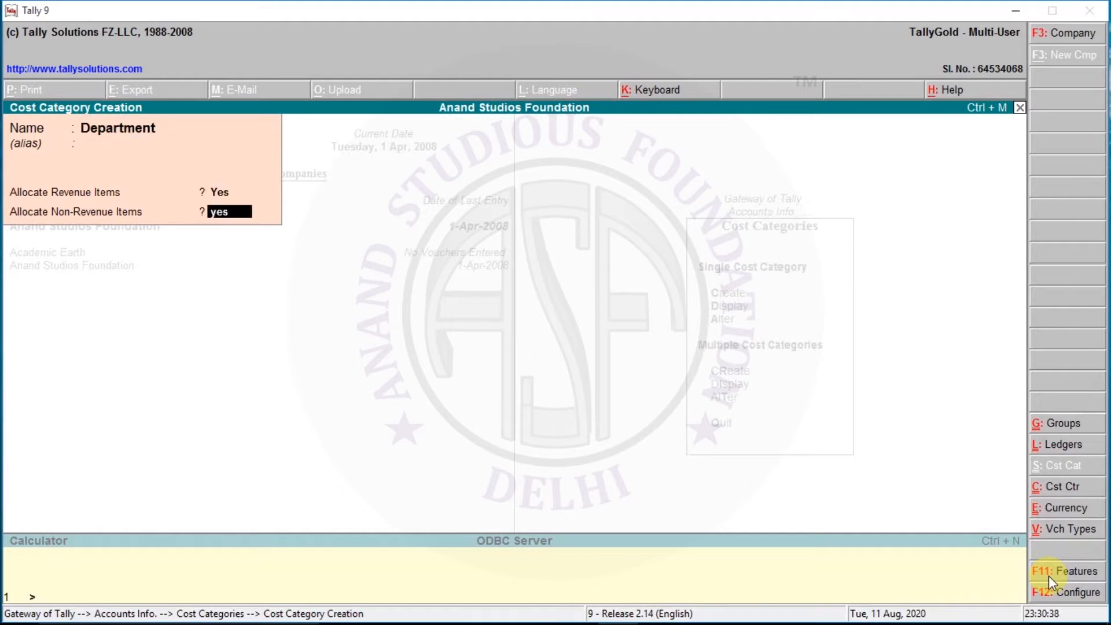
pyautogui.press('Return')
# Step: Leave the cost categories, open the single cost centre creation form and set the category to Office
pyautogui.press('Return')
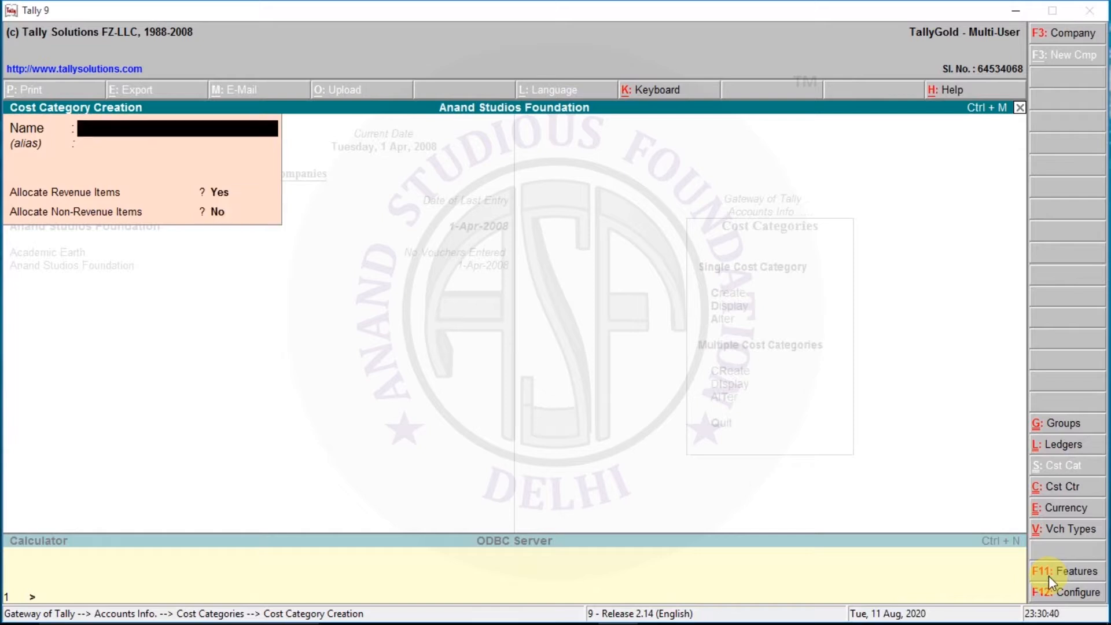
pyautogui.press('Escape')
pyautogui.press('Return')
pyautogui.press('Escape')
pyautogui.press('Down')
pyautogui.press('Return')
pyautogui.press('Return')
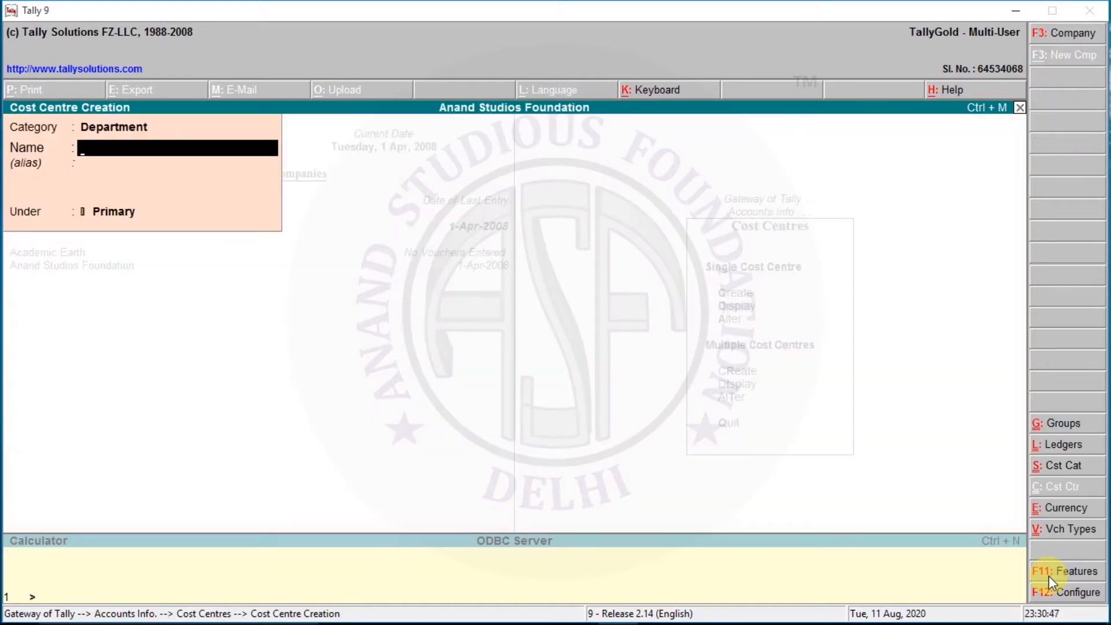
pyautogui.press('BackSpace')
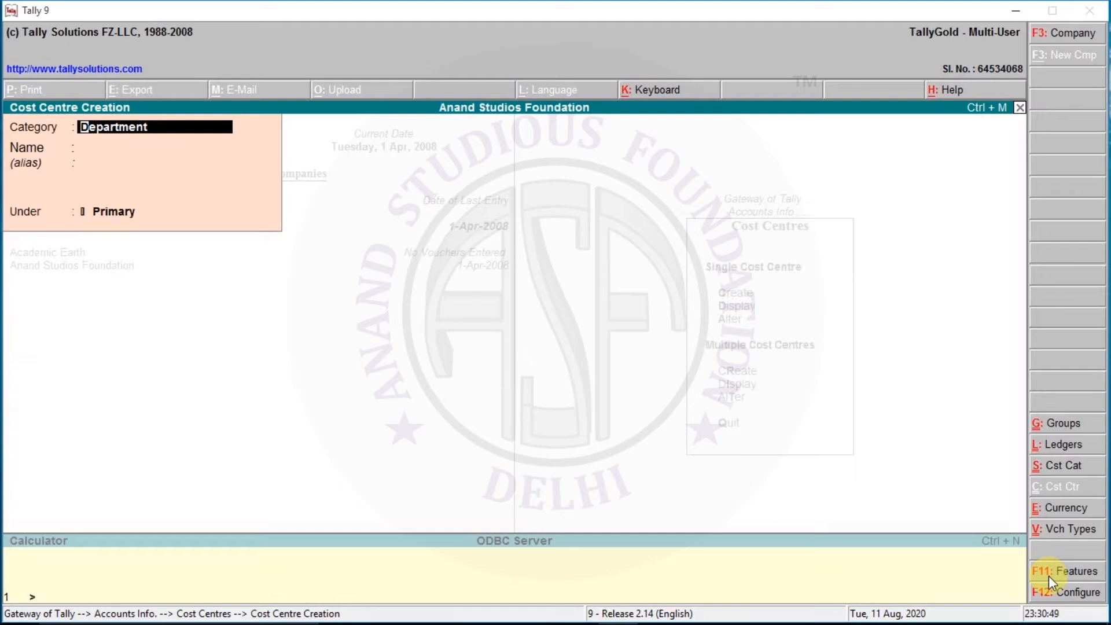
pyautogui.write('Off')
pyautogui.press('Return')
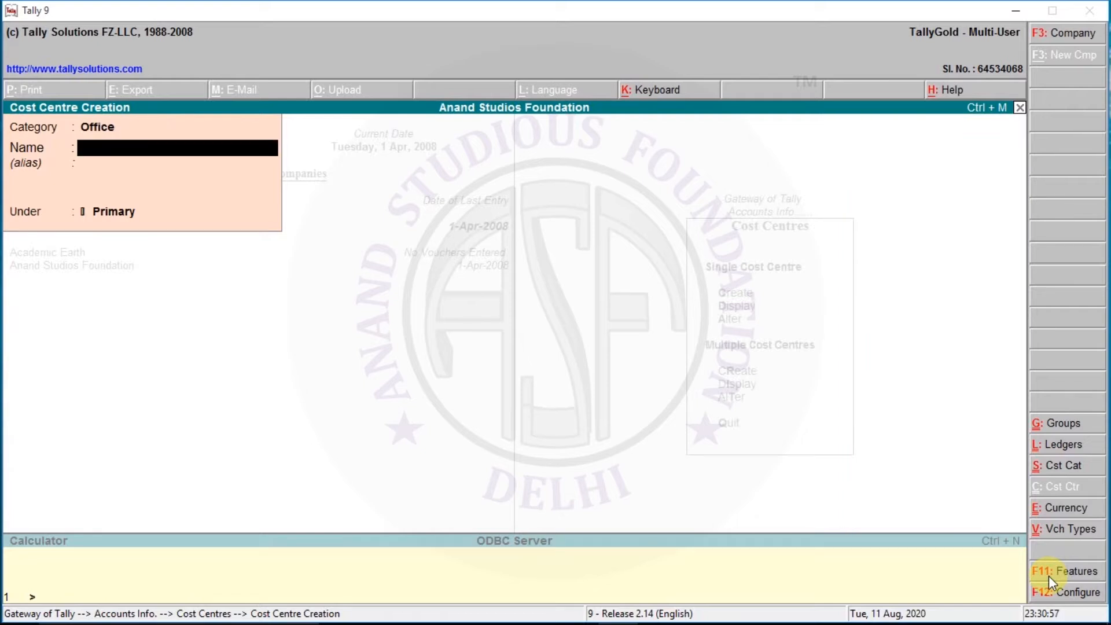
# Step: Create a cost centre named Kolkata in the Office category, under Primary
pyautogui.write('Jk')
pyautogui.press('BackSpace')
pyautogui.press('BackSpace')
pyautogui.write('Kolkata')
pyautogui.press('Return')
# Step: Create a cost centre named Delhi in the Office category, under Primary
pyautogui.press('Return')
pyautogui.press('Return')
pyautogui.press('Return')
pyautogui.write('Delhi')
pyautogui.press('Return')
pyautogui.press('Return')
pyautogui.press('Return')
pyautogui.press('Return')
# Step: Switch the category to Workers and create a cost centre under Primary with the first worker's name
pyautogui.press('BackSpace')
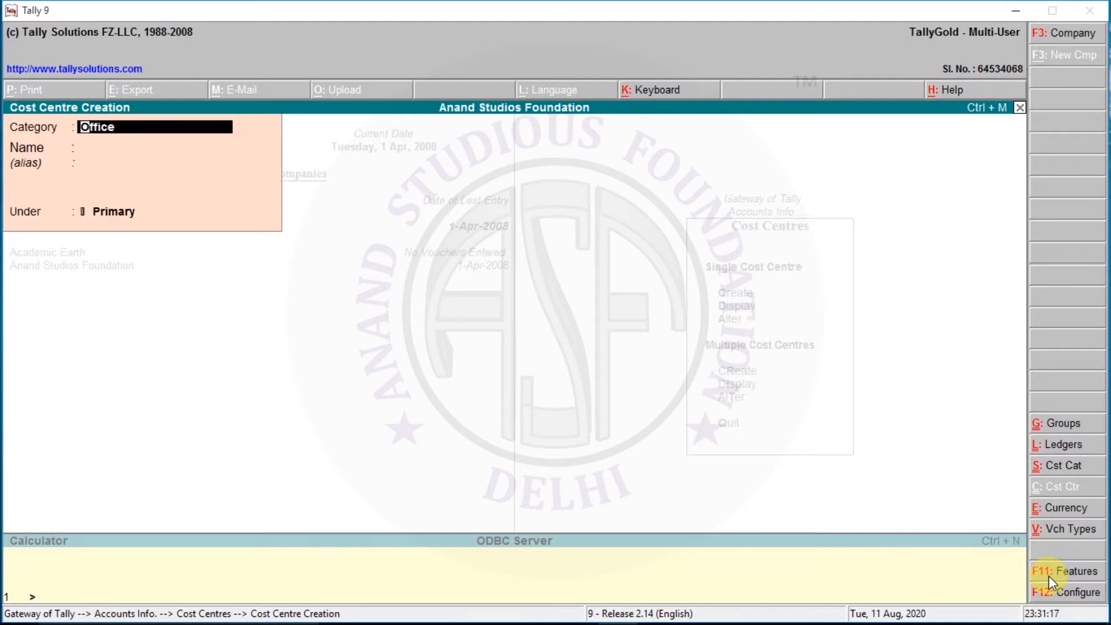
pyautogui.write('W')
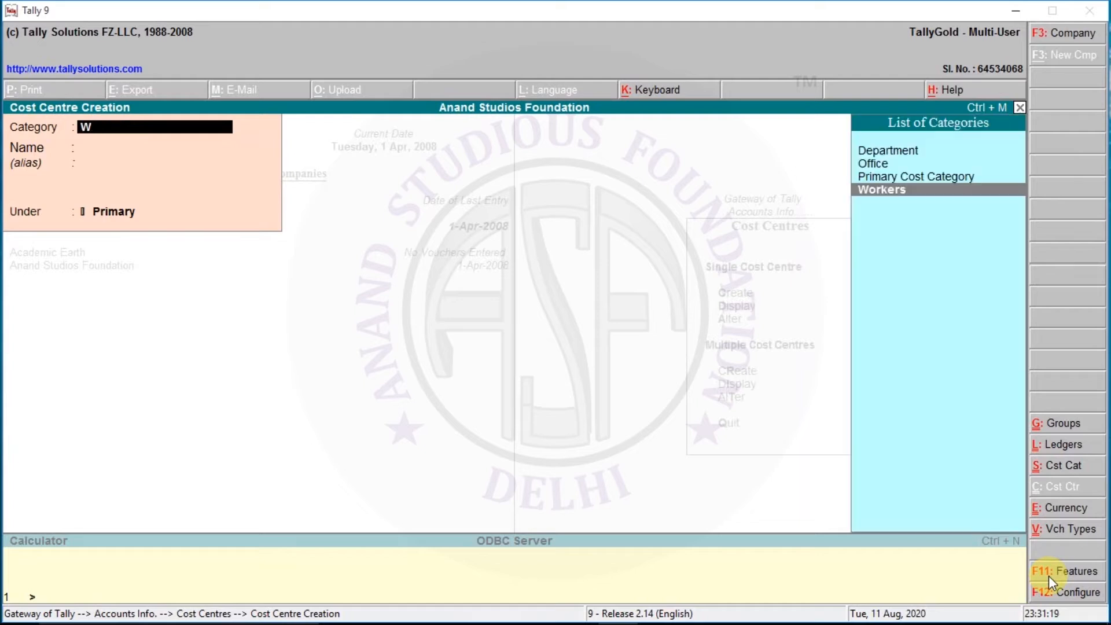
pyautogui.press('Return')
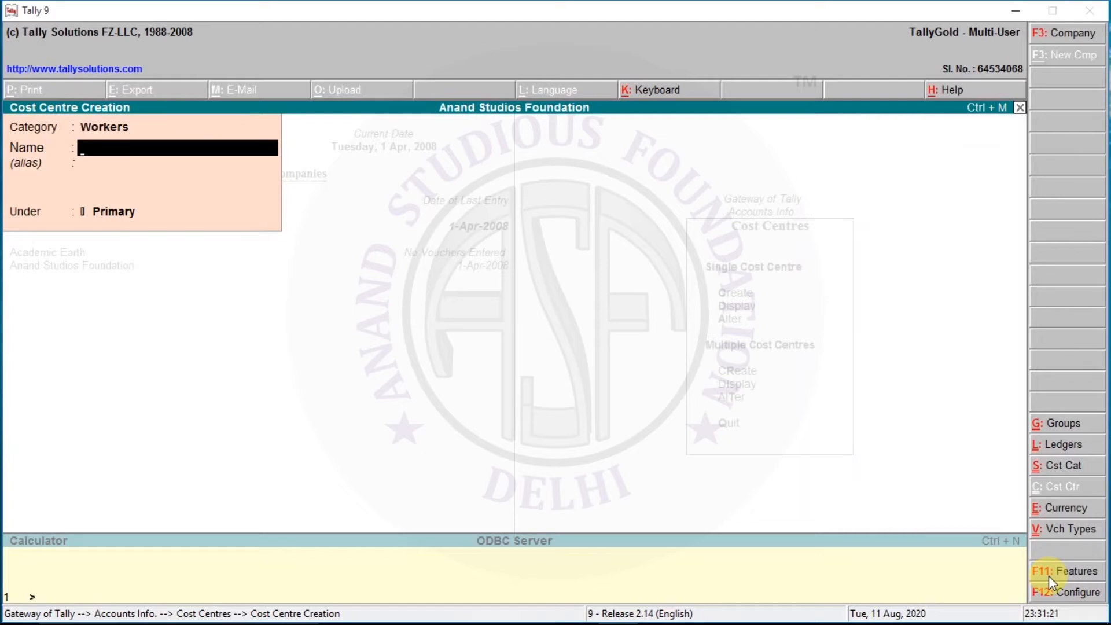
pyautogui.write('Mr.Rahul')
pyautogui.press('Return')
# Step: Create another Workers cost centre under Primary with the second worker's name
pyautogui.press('Return')
pyautogui.press('Return')
pyautogui.write('Miss.Mamta')
pyautogui.press('Return')
pyautogui.press('Return')
pyautogui.press('Return')
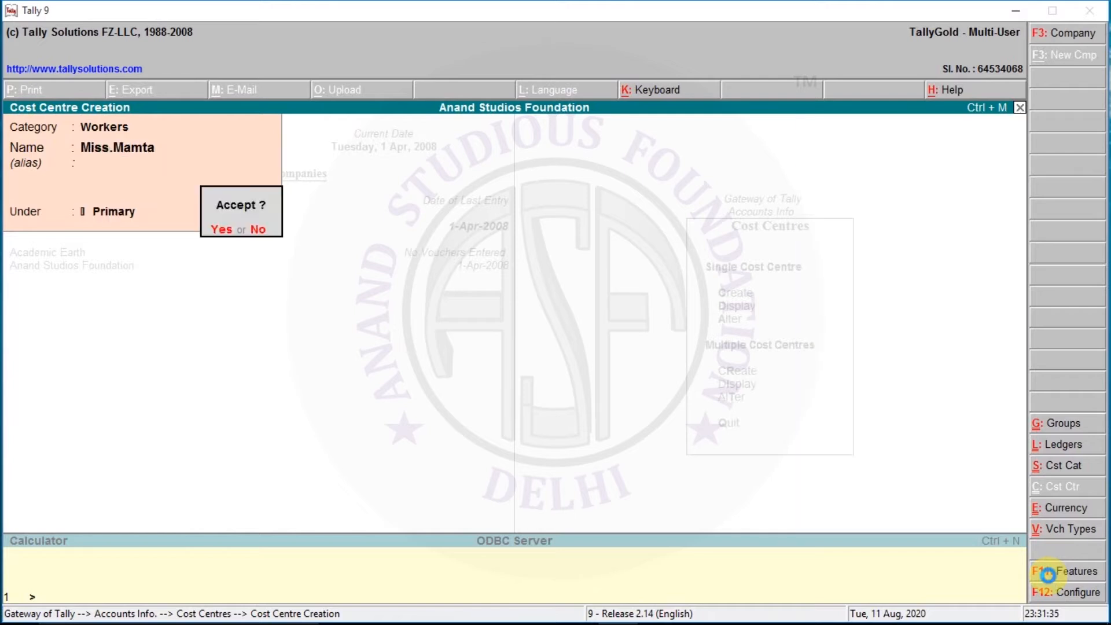
pyautogui.press('Return')
# Step: Switch the category to Department and create a cost centre named Account under Primary
pyautogui.press('BackSpace')
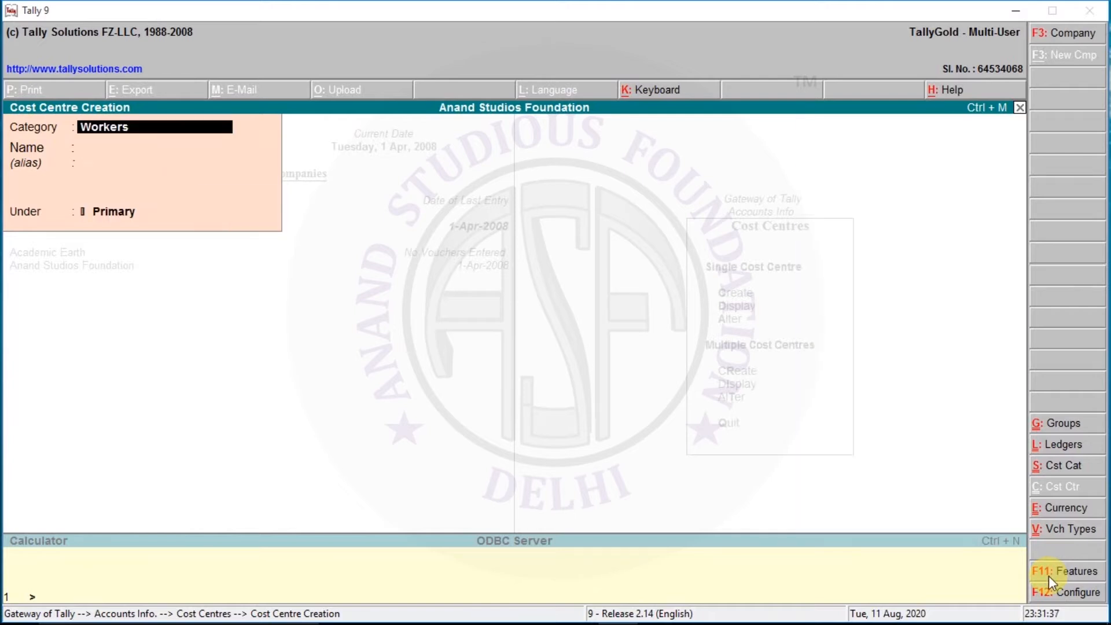
pyautogui.write('De')
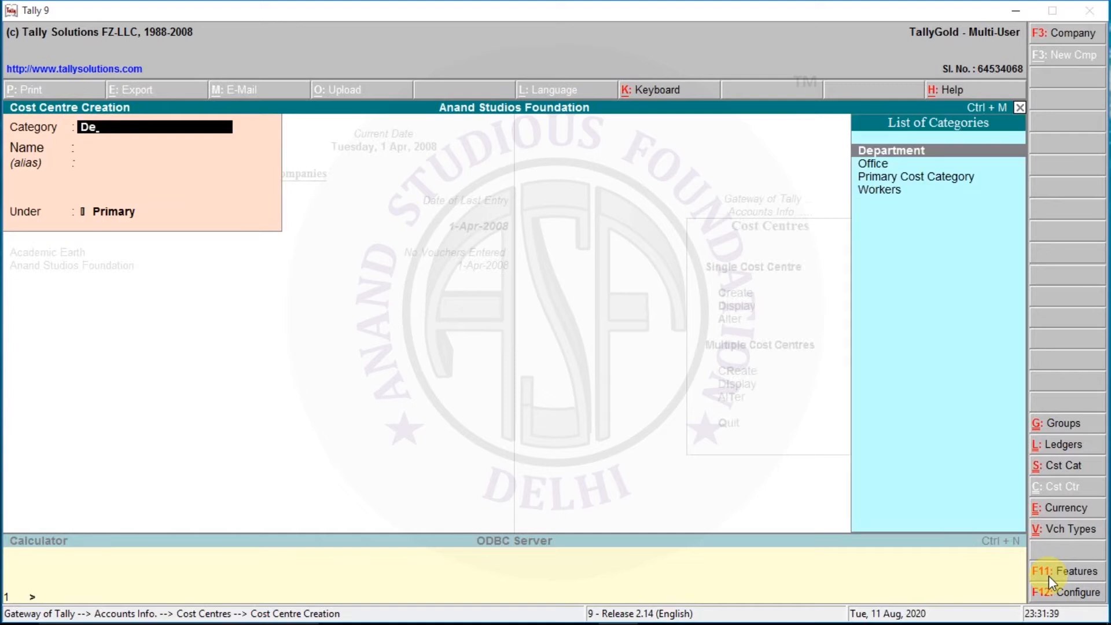
pyautogui.press('Return')
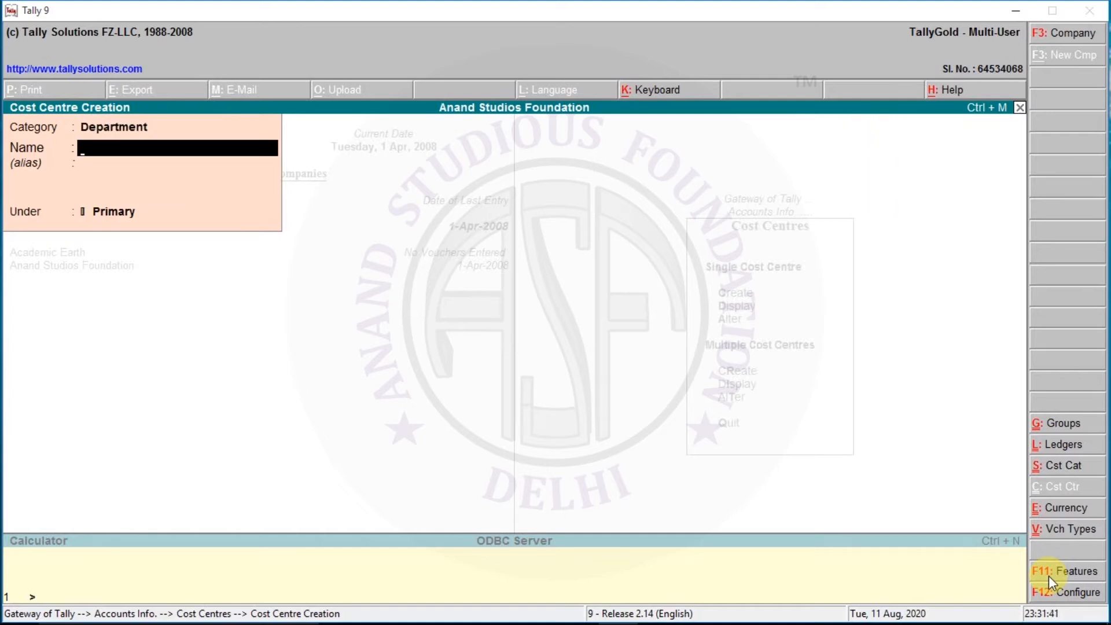
pyautogui.write('Account')
pyautogui.press('Return')
# Step: Create a cost centre named Stock in the Department category, under Primary
pyautogui.press('Return')
pyautogui.press('Return')
pyautogui.write('Stock')
pyautogui.press('Return')
# Step: Leave cost centre creation and open the Cash ledger for alteration
pyautogui.press('Return')
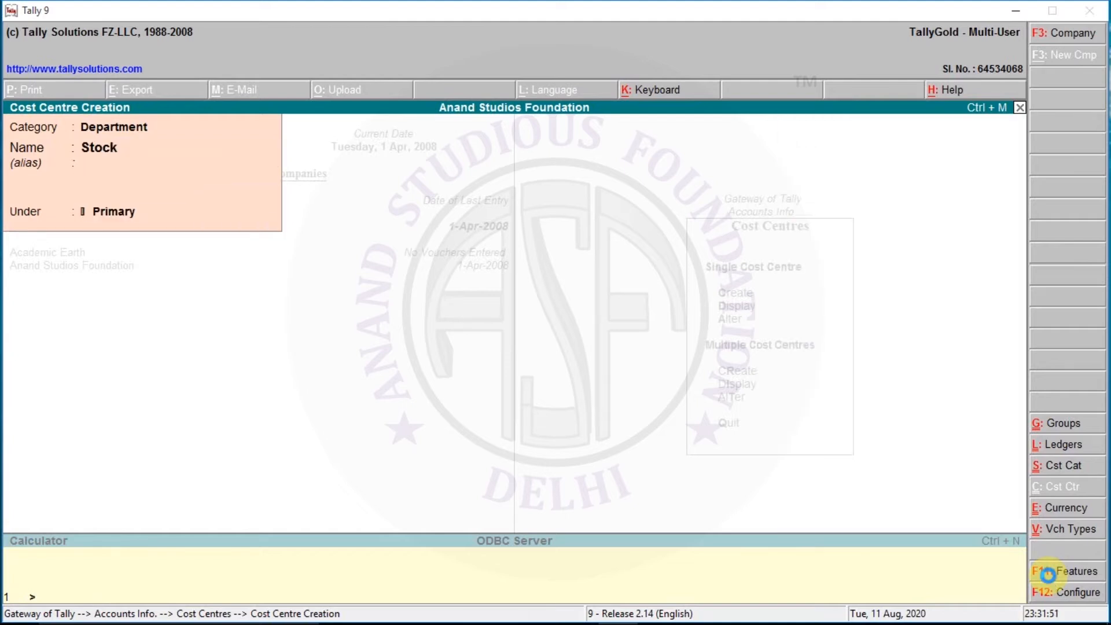
pyautogui.press('Return')
pyautogui.press('Escape')
pyautogui.press('Return')
pyautogui.press('Escape')
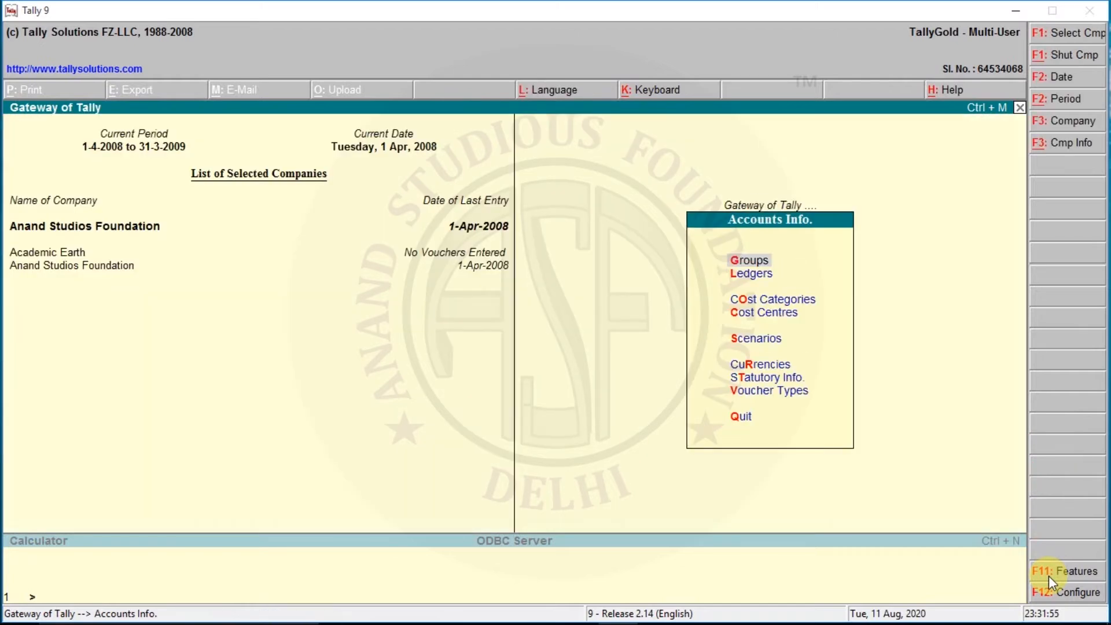
pyautogui.press('l')
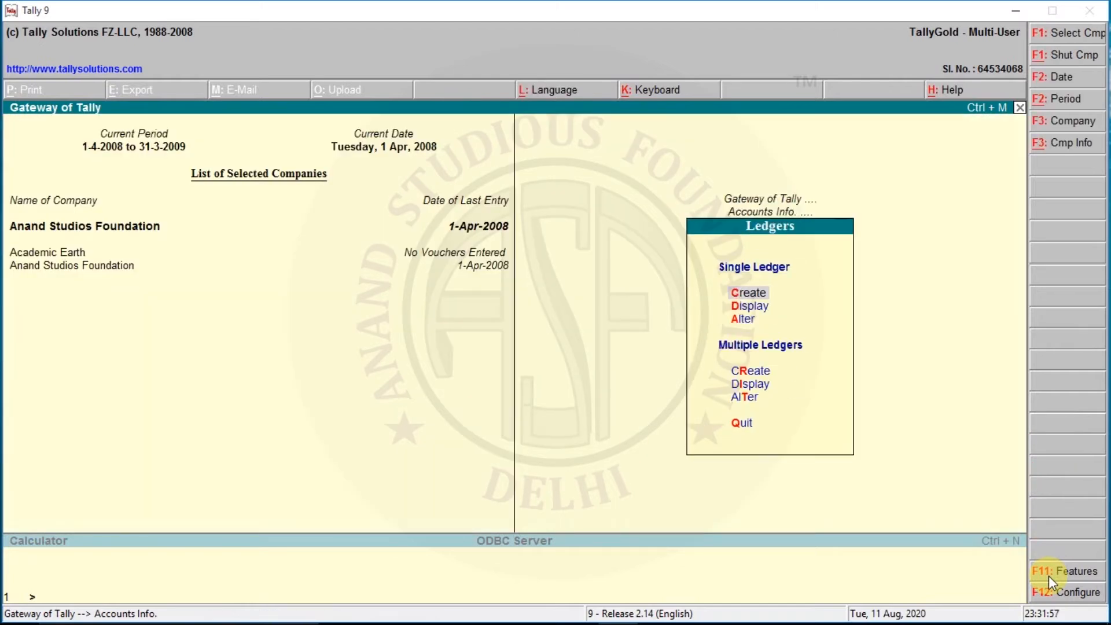
pyautogui.press('Down')
pyautogui.press('Down')
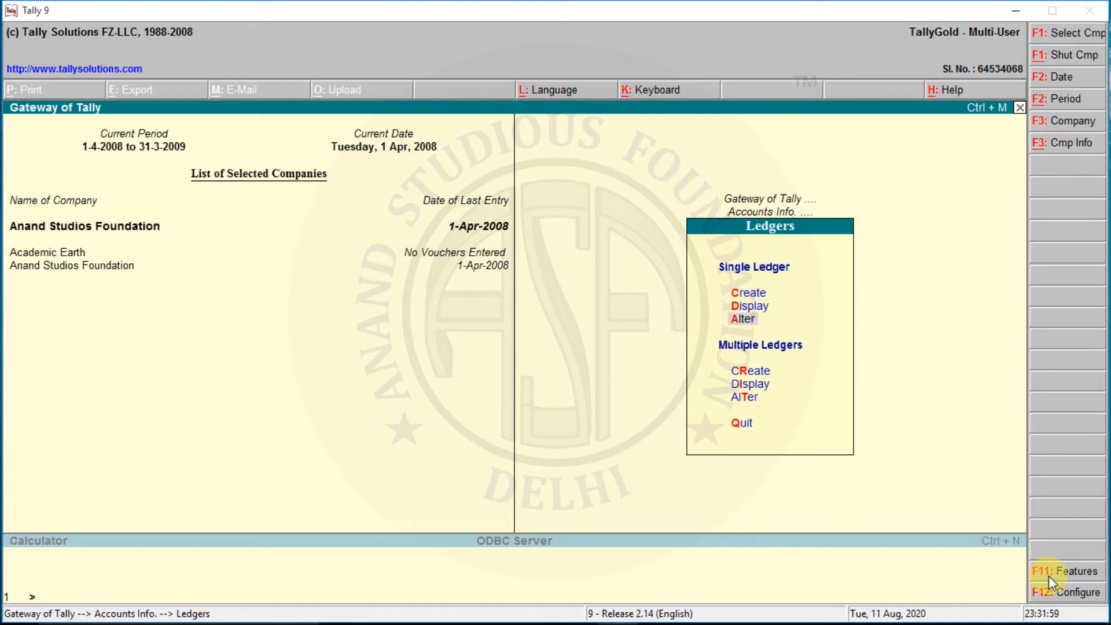
pyautogui.press('Return')
# Step: Keep cost centres applicable at Yes for the Cash ledger and save it
pyautogui.press('Return')
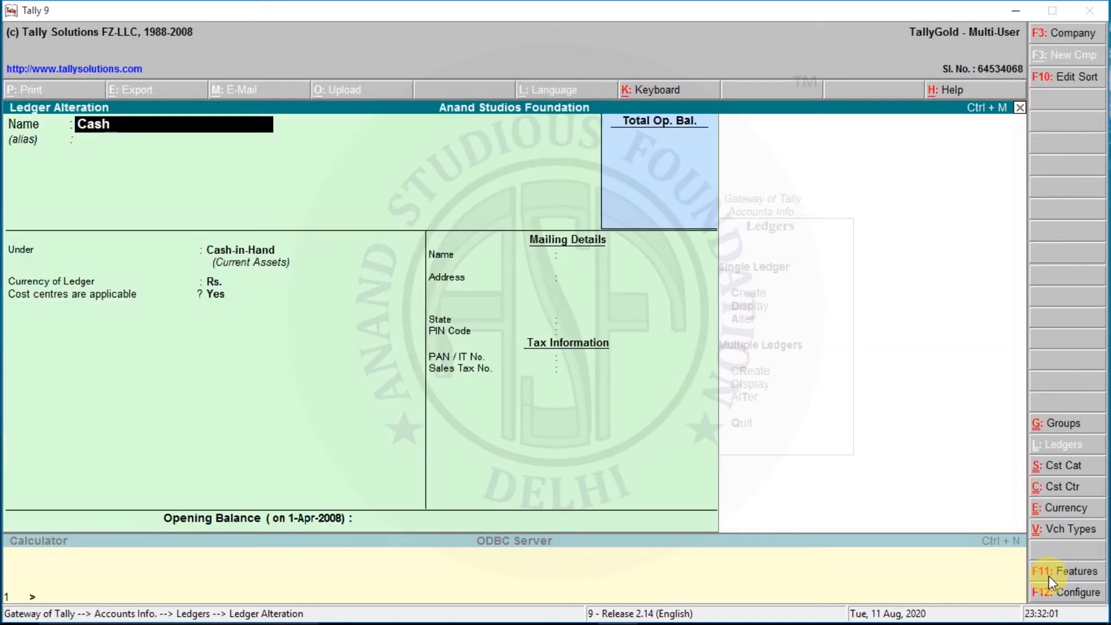
pyautogui.press('Return')
pyautogui.press('Return')
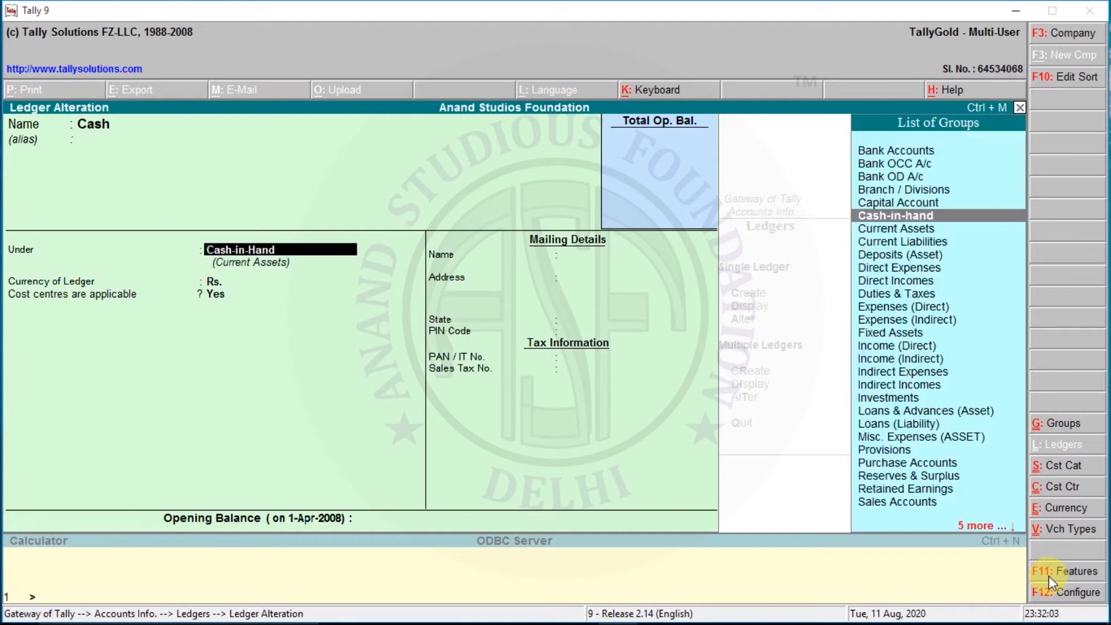
pyautogui.press('Return')
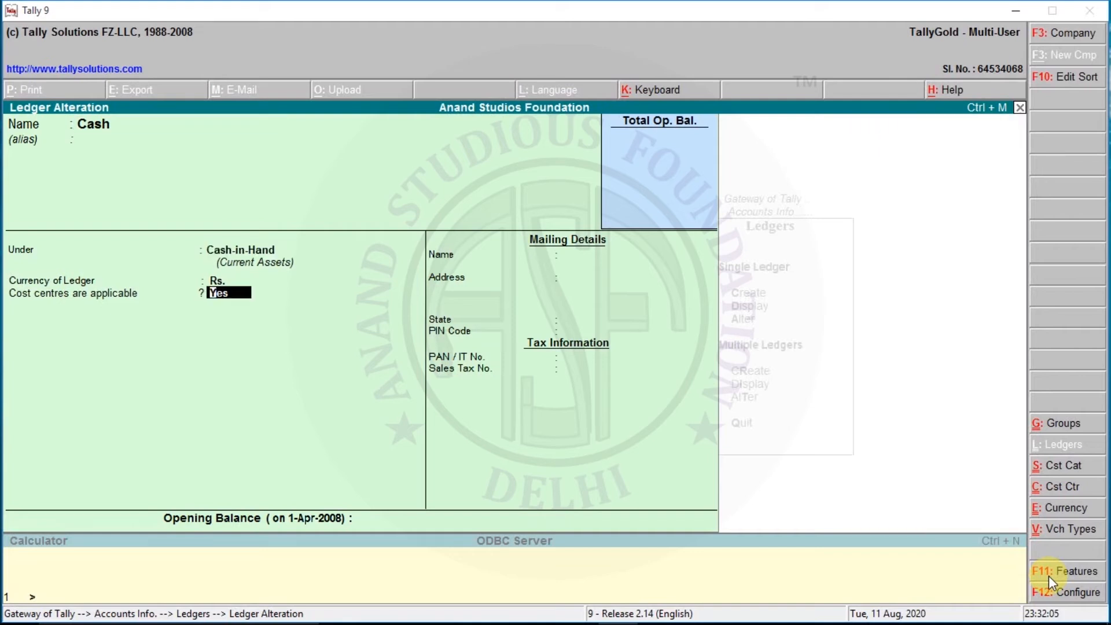
pyautogui.press('Return')
pyautogui.press('Return')
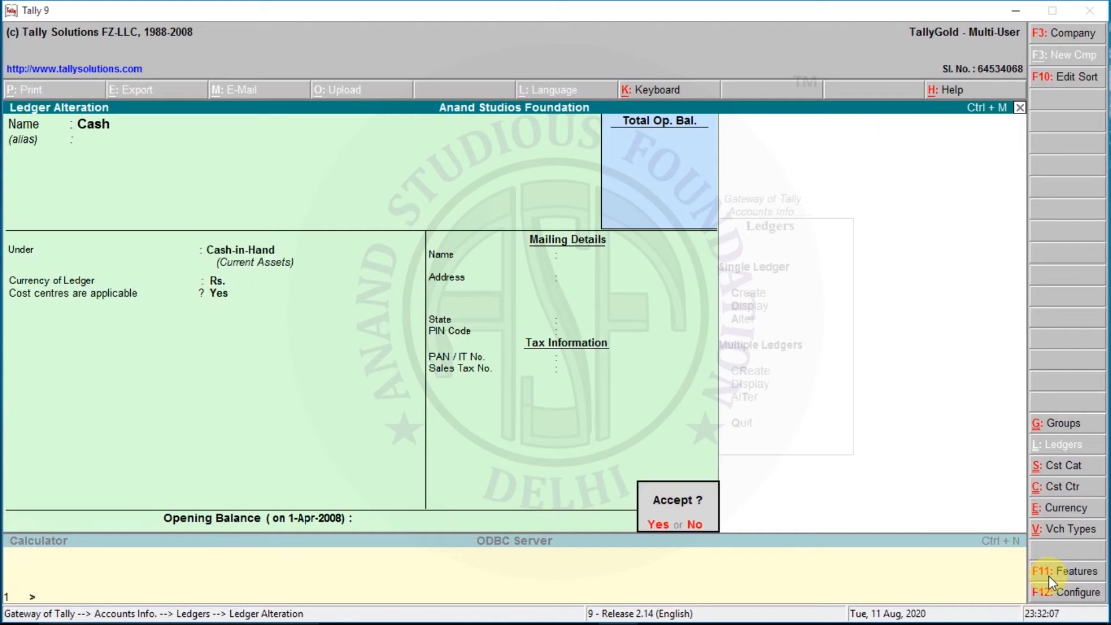
pyautogui.press('Return')
# Step: Open the Hdfc ledger for alteration and save it with cost centres applicable at Yes
pyautogui.press('Down')
pyautogui.press('Down')
pyautogui.press('Down')
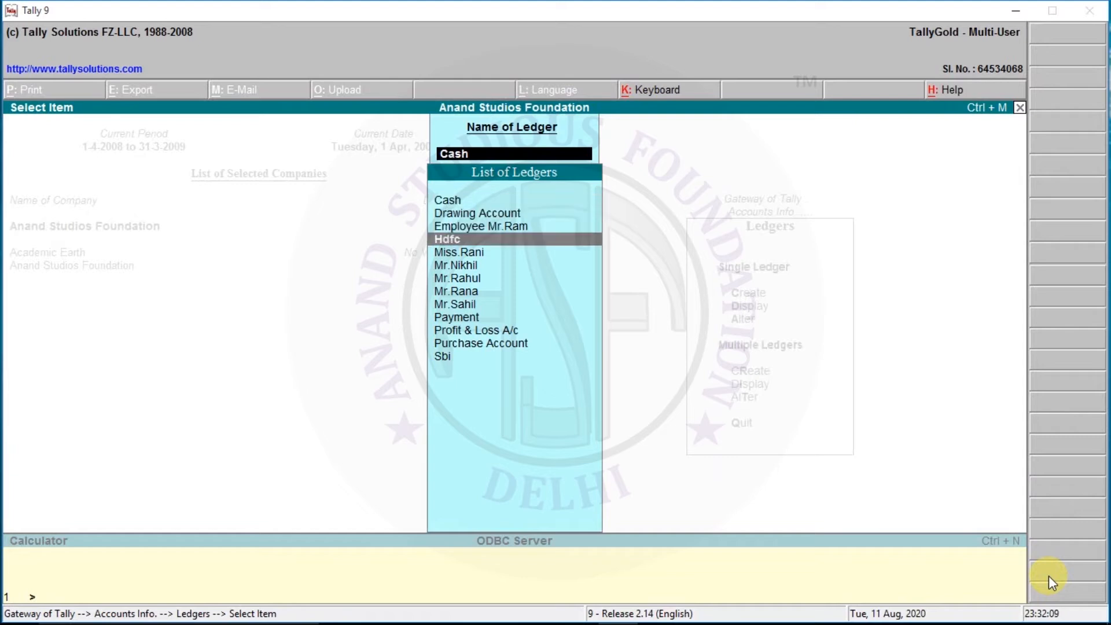
pyautogui.press('Return')
pyautogui.press('Return')
pyautogui.press('Return')
pyautogui.press('Return')
pyautogui.press('Return')
pyautogui.press('Return')
pyautogui.press('Return')
pyautogui.press('Return')
# Step: Open the Sbi ledger for alteration, set cost centres applicable to Yes, and save it
pyautogui.press('Return')
pyautogui.press('Return')
pyautogui.click(1048, 574)
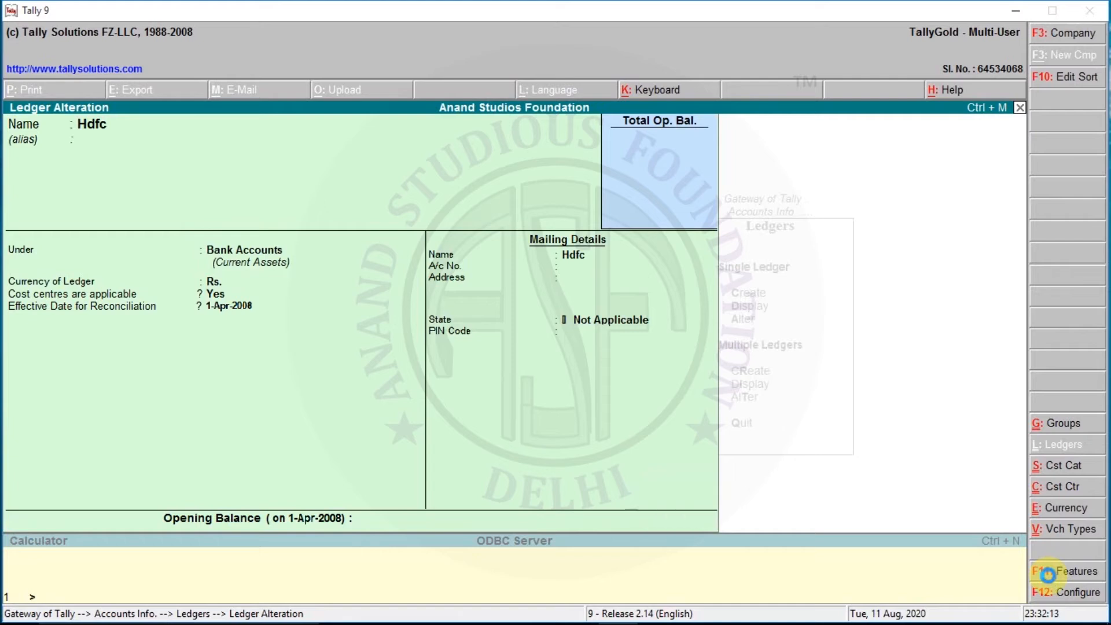
pyautogui.hotkey('ctrl', 'a')
pyautogui.press('Down')
pyautogui.press('Down')
pyautogui.press('Down')
pyautogui.press('Down')
pyautogui.press('Down')
pyautogui.press('Down')
pyautogui.press('Down')
pyautogui.press('Down')
pyautogui.press('Down')
pyautogui.press('Return')
pyautogui.press('Return')
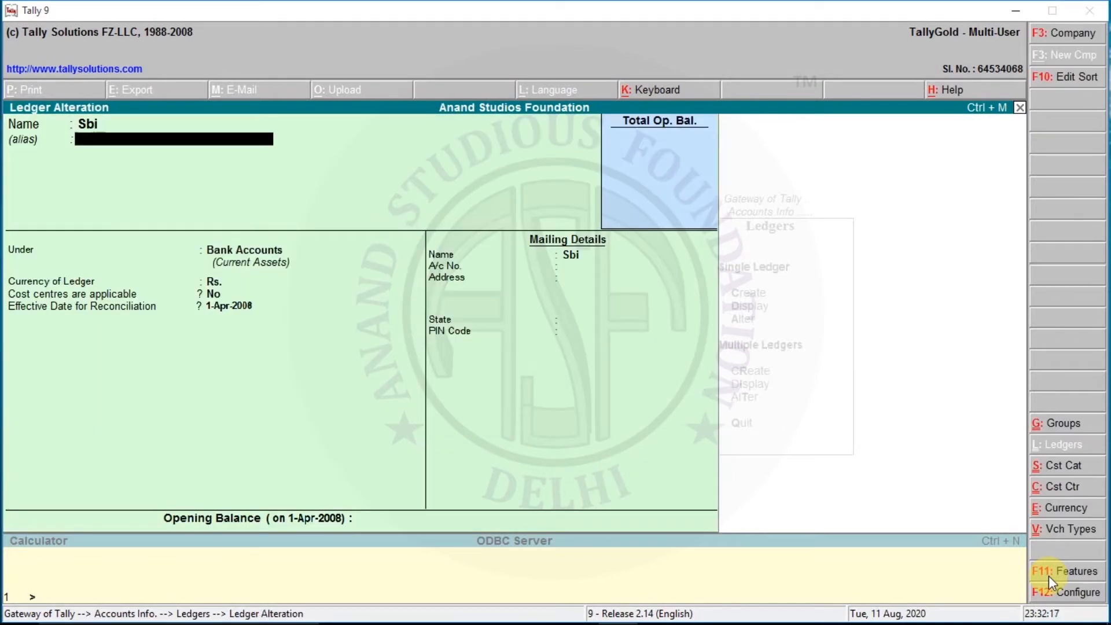
pyautogui.press('Return')
pyautogui.press('Return')
pyautogui.write('y')
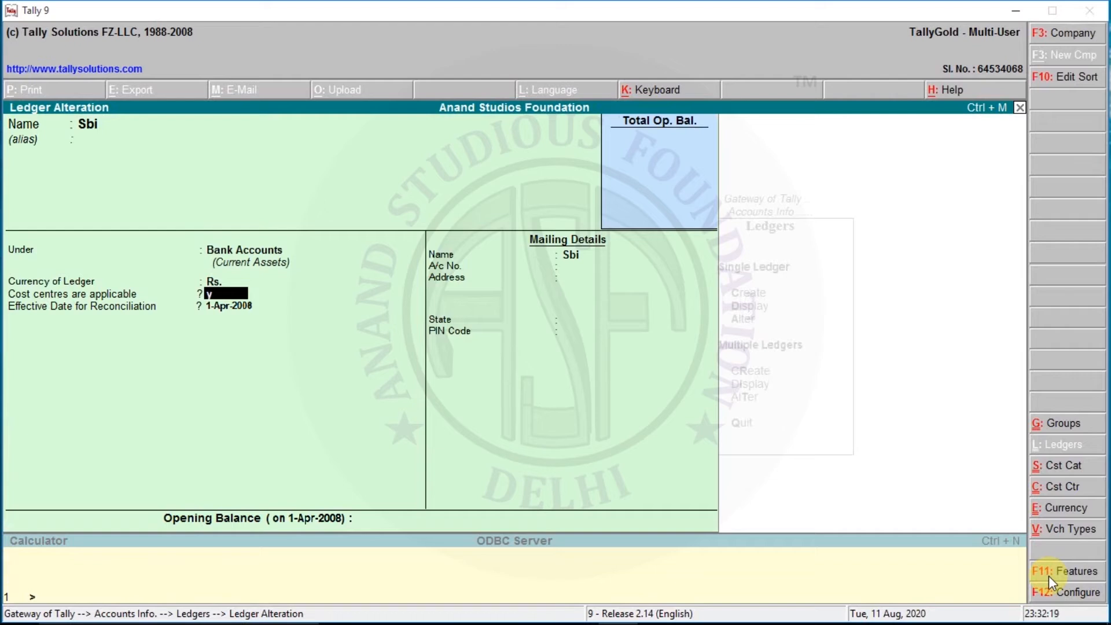
pyautogui.press('Return')
pyautogui.press('Return')
pyautogui.press('Return')
pyautogui.press('Return')
pyautogui.press('Return')
pyautogui.press('Return')
pyautogui.press('Return')
pyautogui.press('Return')
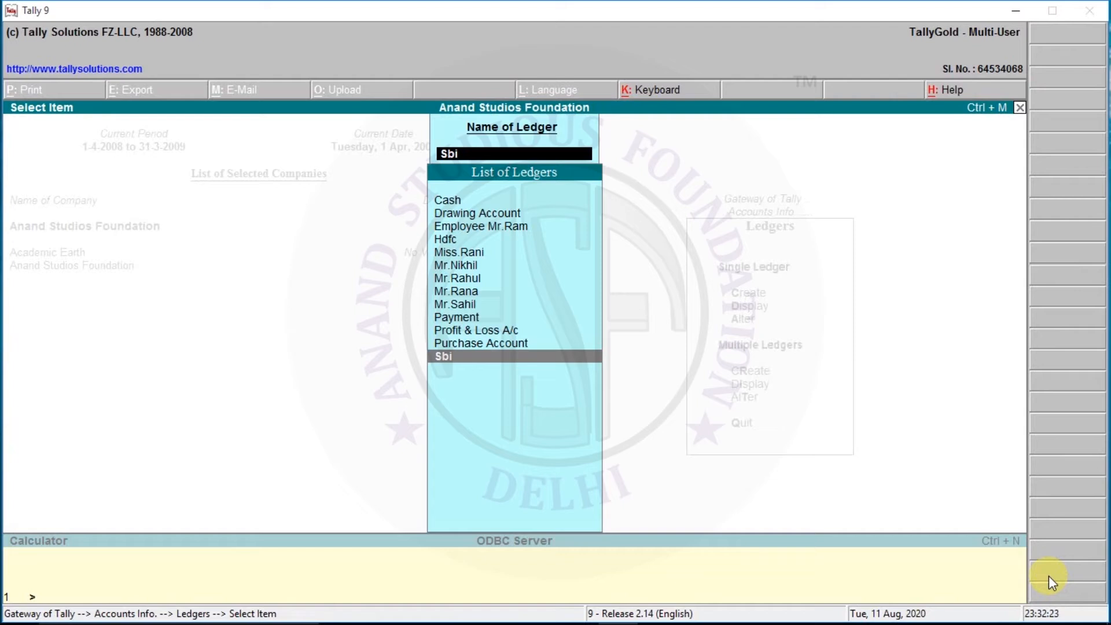
# Step: Leave ledger alteration and open a new payment voucher
pyautogui.press('Up')
pyautogui.press('Up')
pyautogui.press('Up')
pyautogui.press('Up')
pyautogui.press('Up')
pyautogui.press('Up')
pyautogui.press('Up')
pyautogui.press('Up')
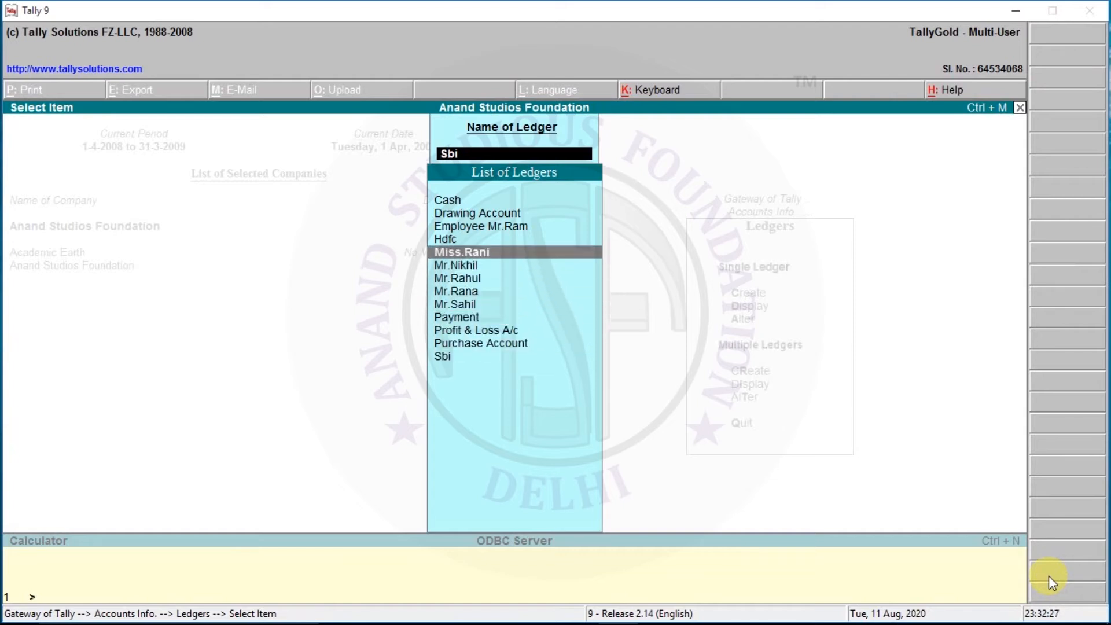
pyautogui.press('Escape')
pyautogui.press('Escape')
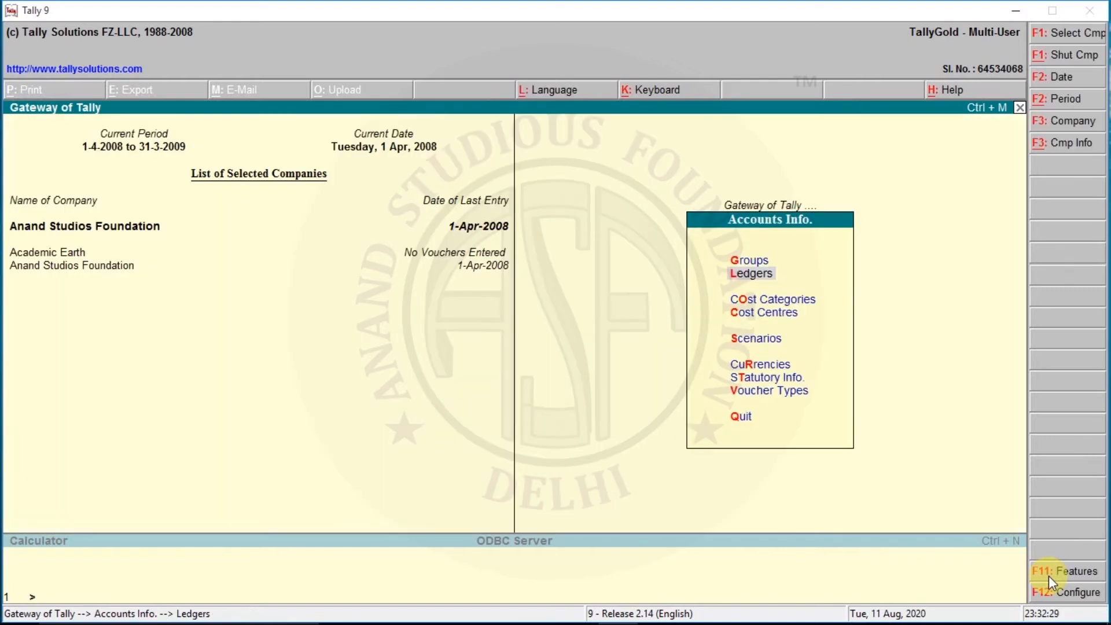
pyautogui.press('Escape')
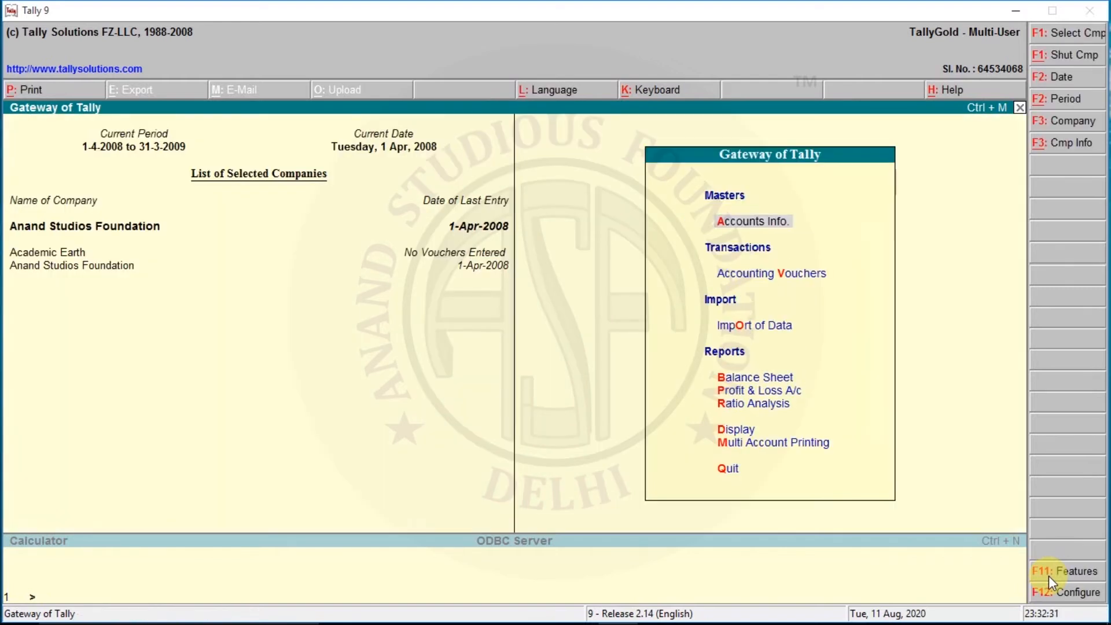
pyautogui.press('Down')
pyautogui.press('Return')
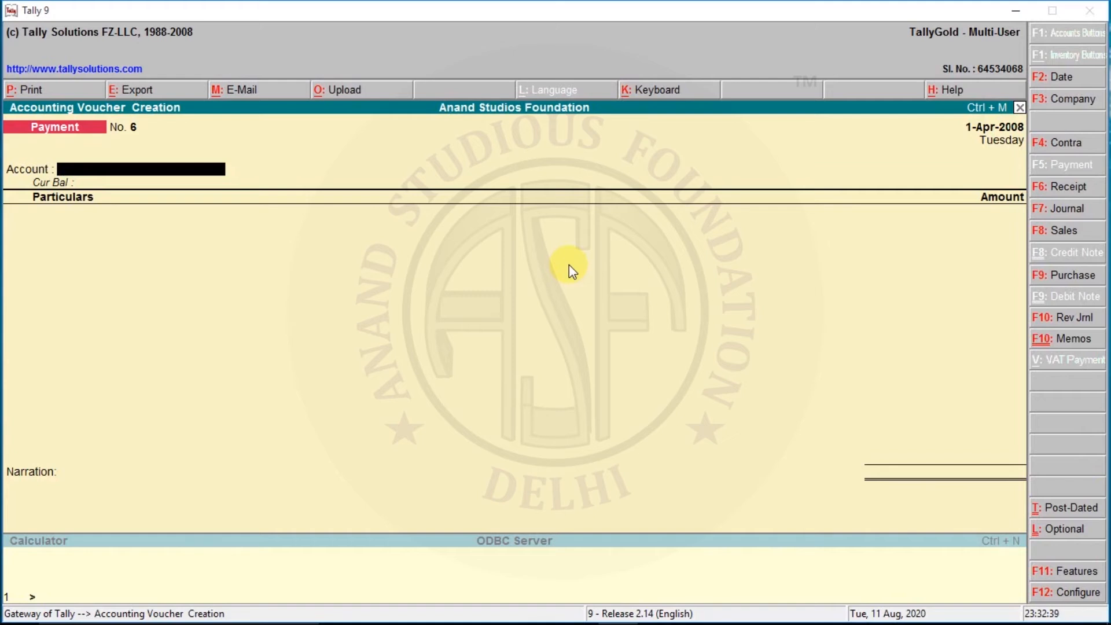
# Step: Set the voucher's account to Cash and enter the Payment ledger with an amount of 7000
pyautogui.write('C')
pyautogui.press('Return')
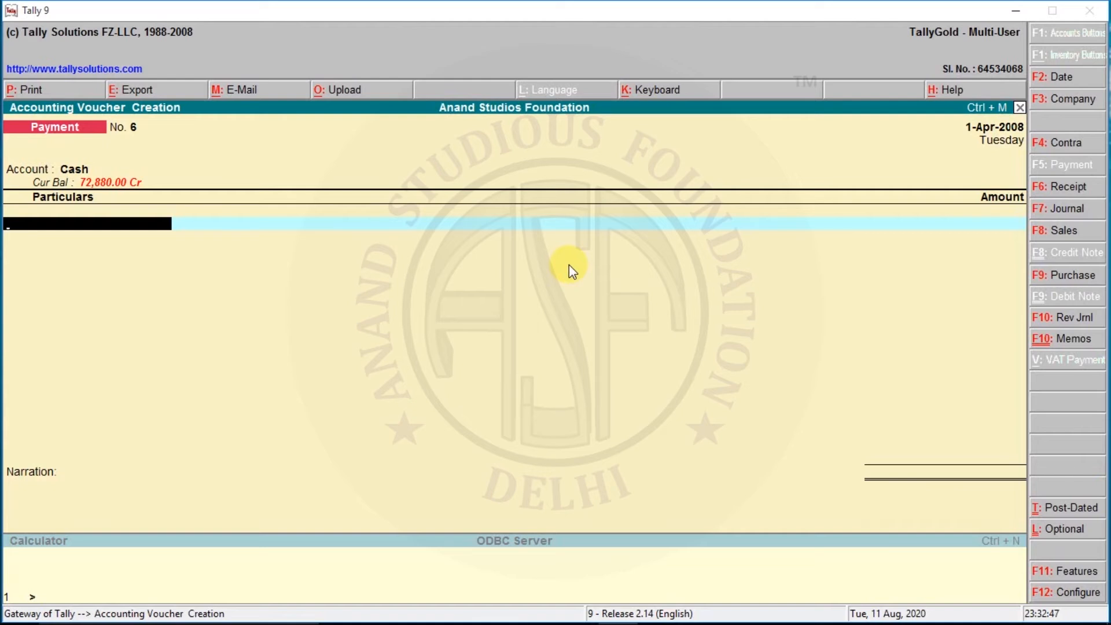
pyautogui.write('Pa')
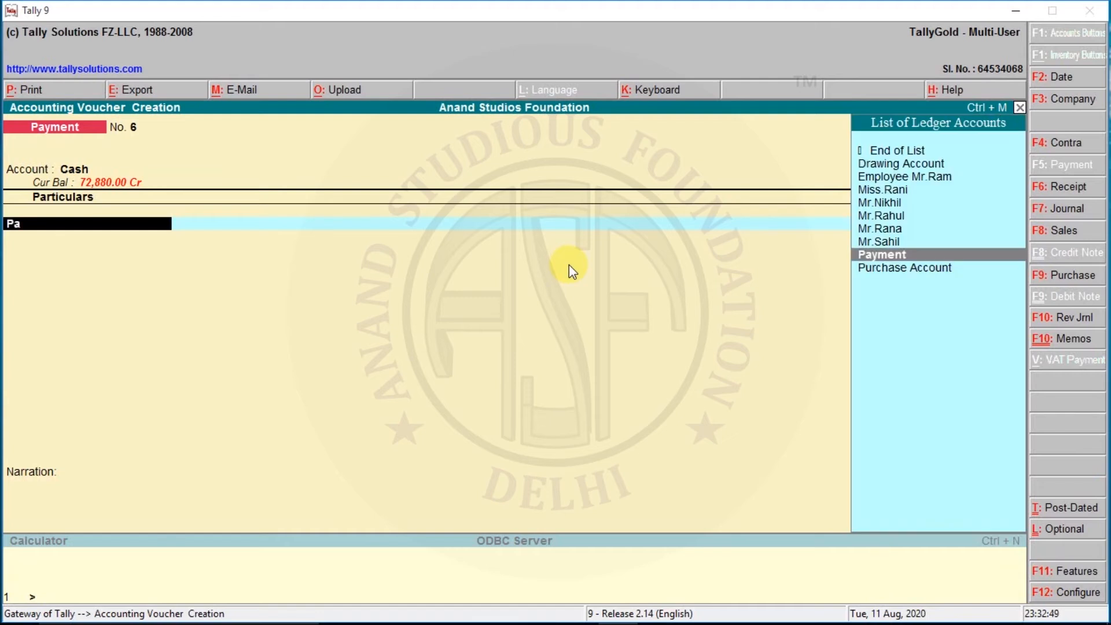
pyautogui.press('Return')
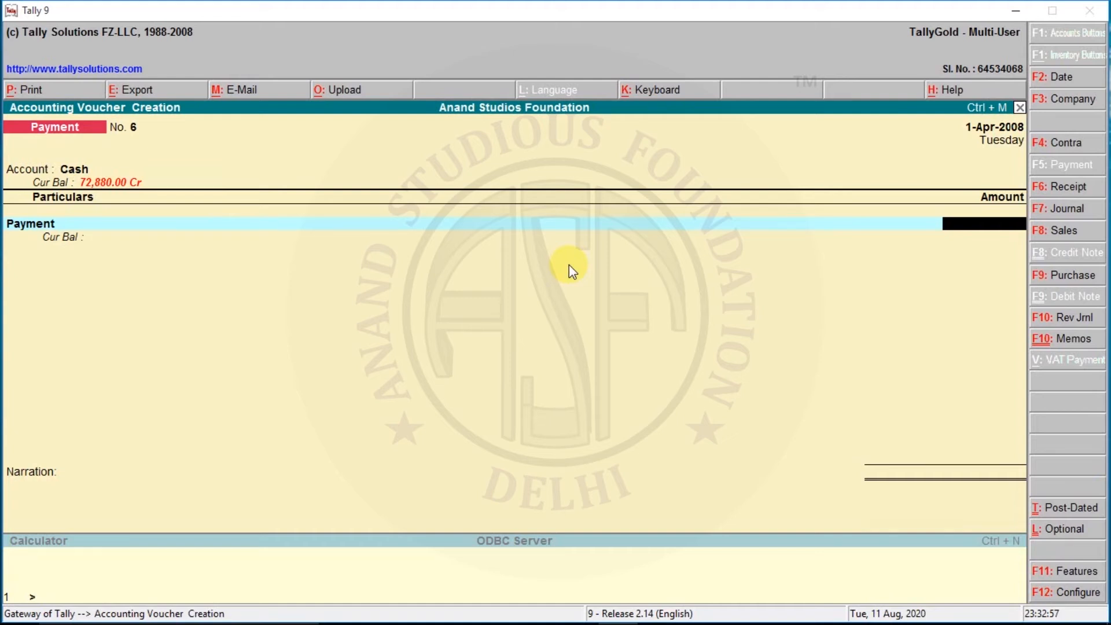
pyautogui.write('7000')
pyautogui.press('Return')
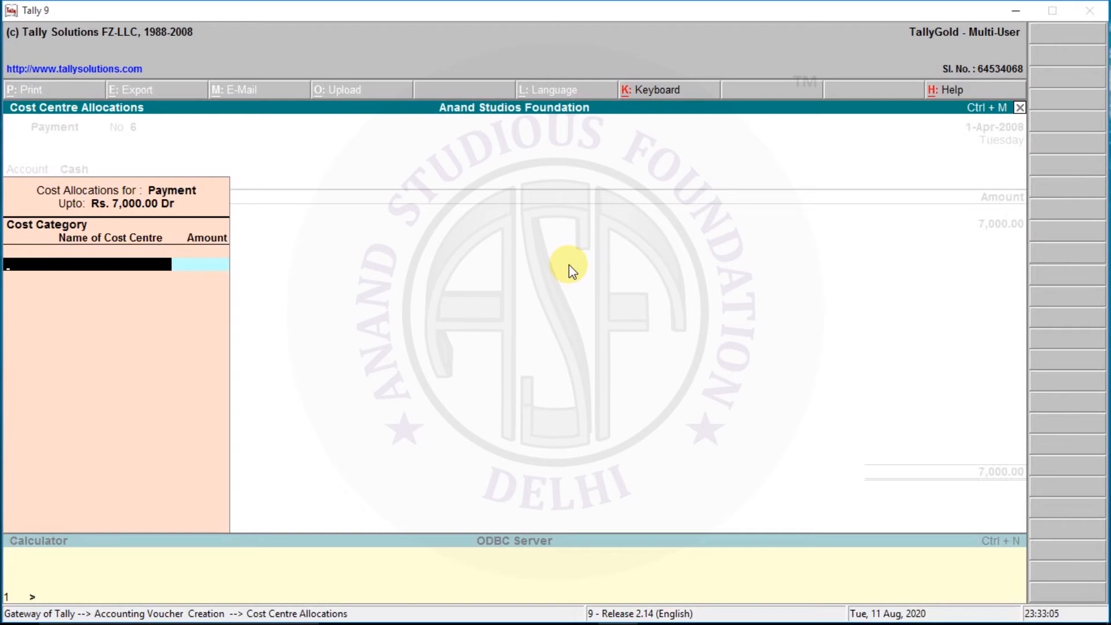
# Step: Allocate the full 7,000.00 to the Kolkata cost centre in the Office category
pyautogui.write('Off')
pyautogui.press('Return')
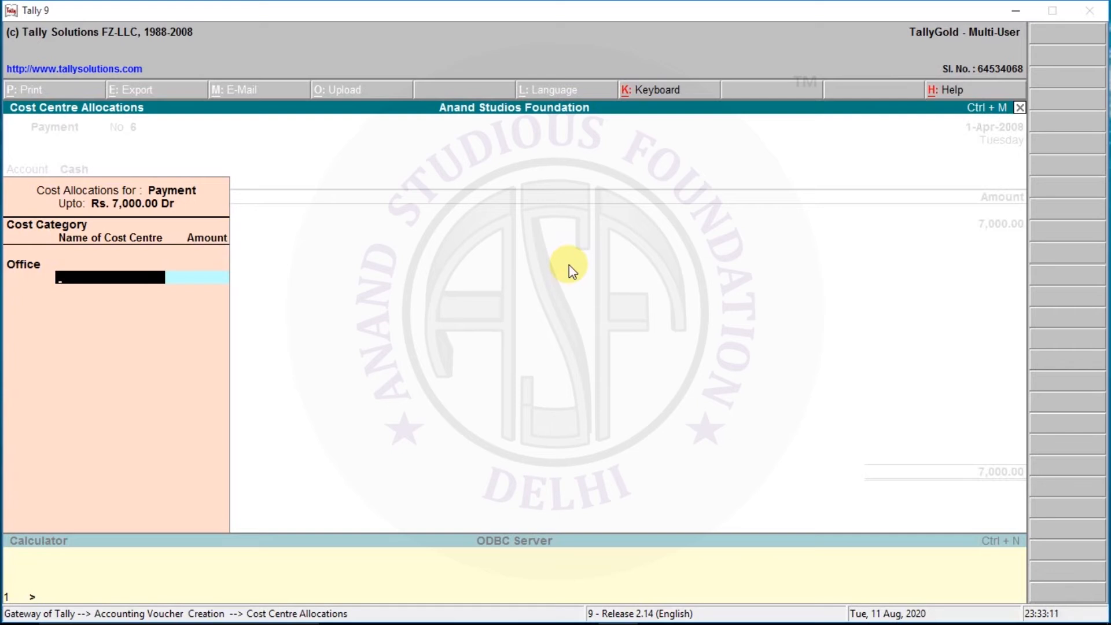
pyautogui.write('Kol')
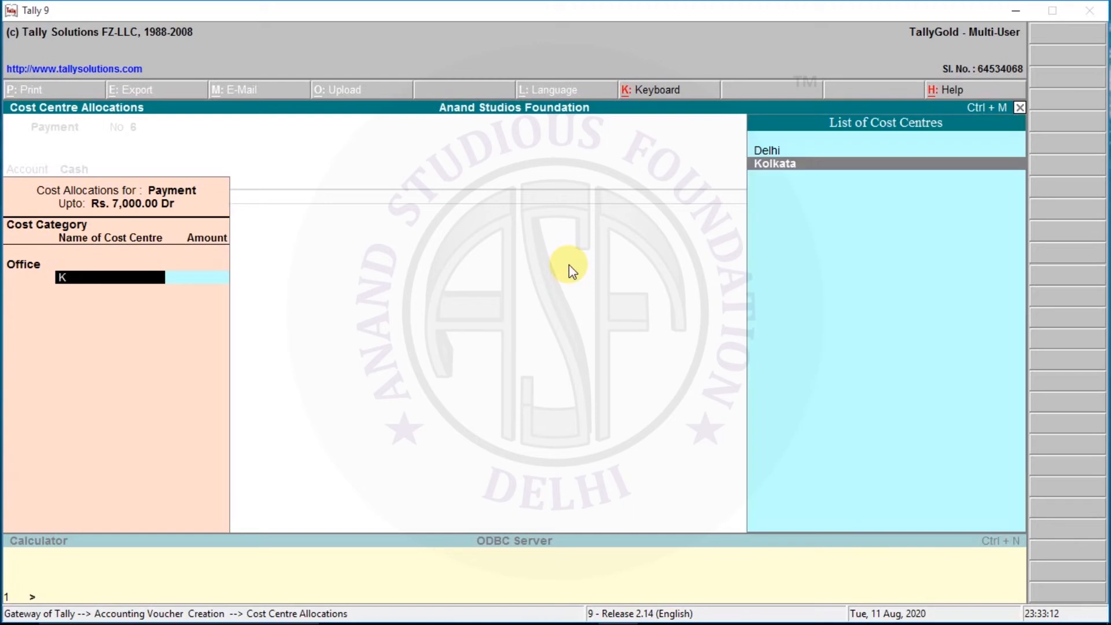
pyautogui.press('Return')
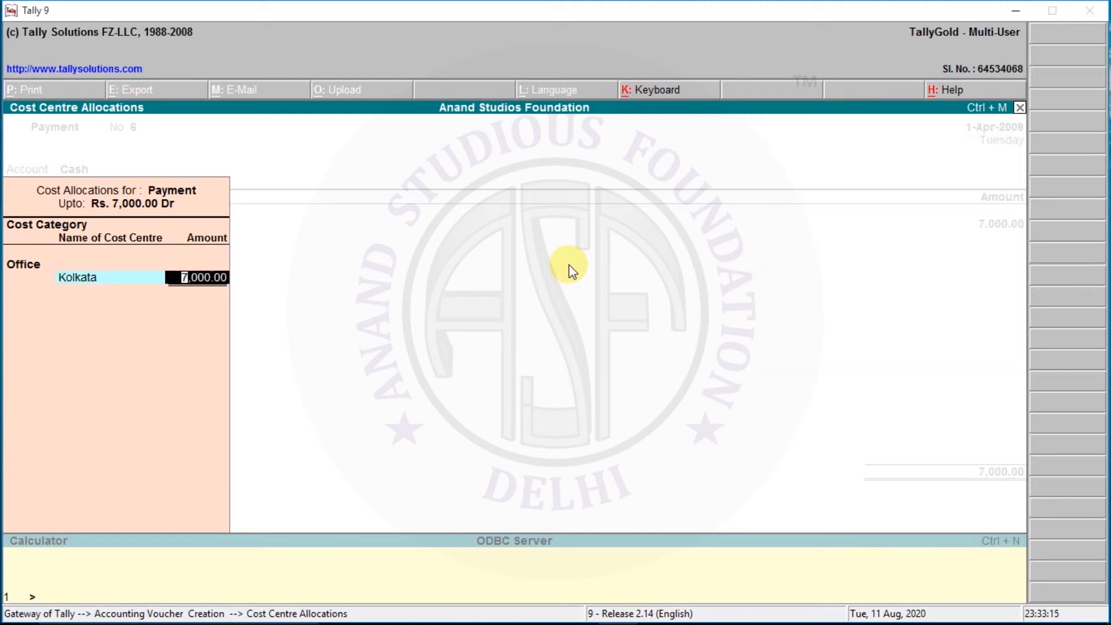
pyautogui.press('Return')
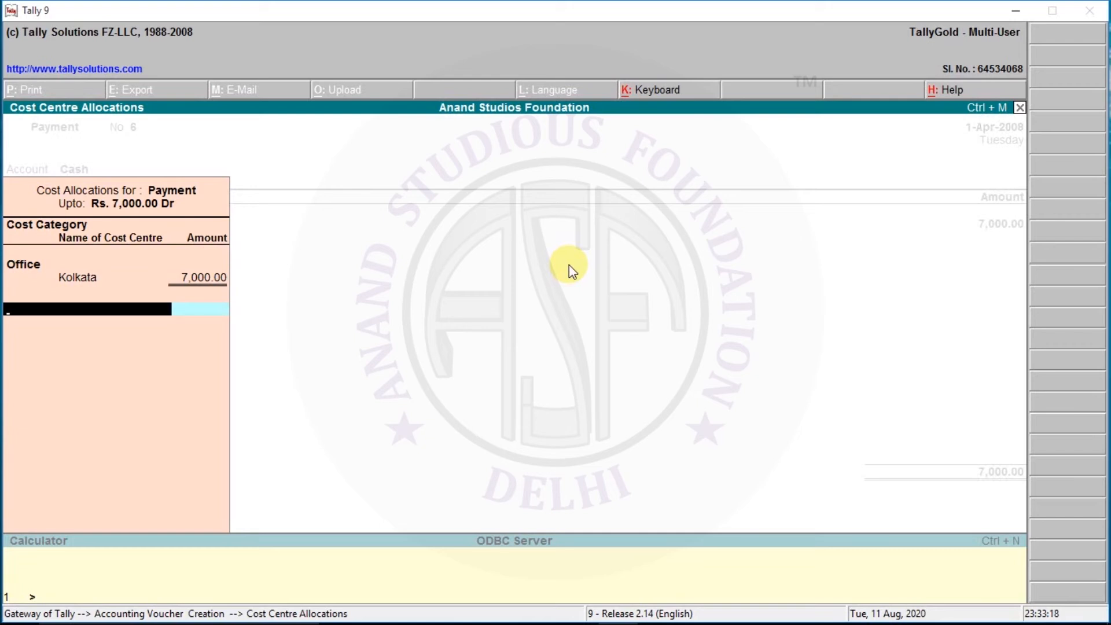
# Step: Allocate 7,000.00 in the Workers category to the male worker's cost centre
pyautogui.write('W')
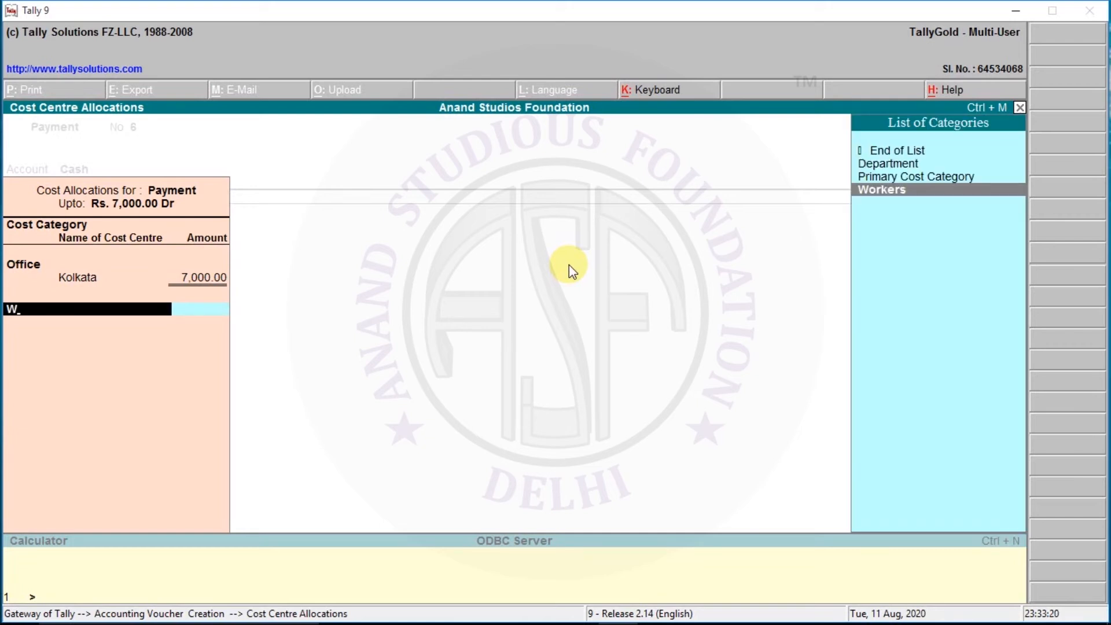
pyautogui.press('Return')
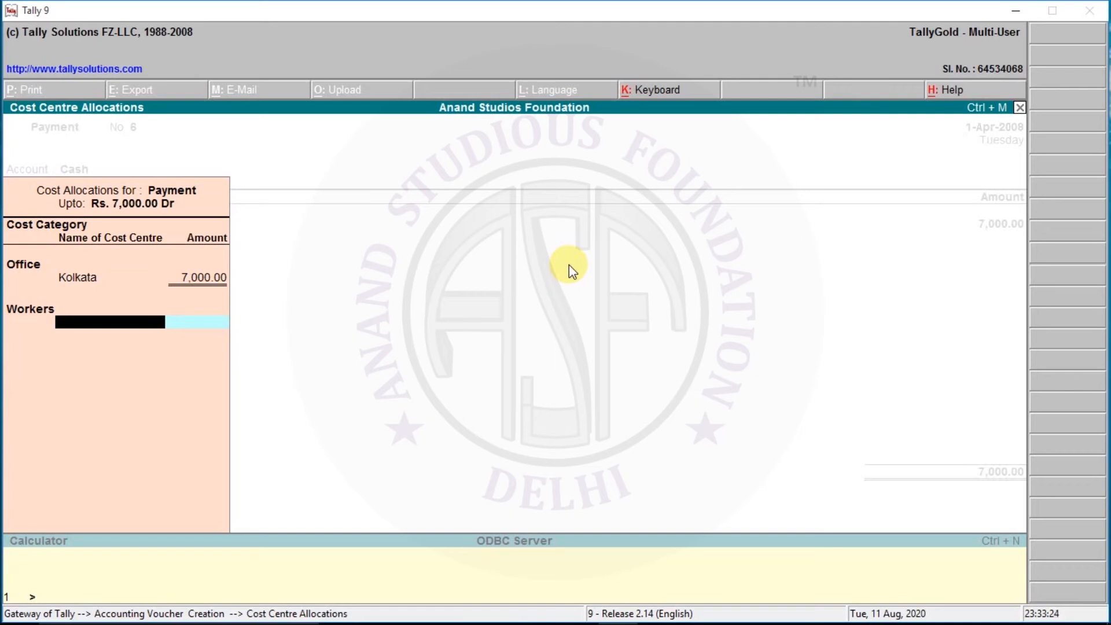
pyautogui.write('Mr')
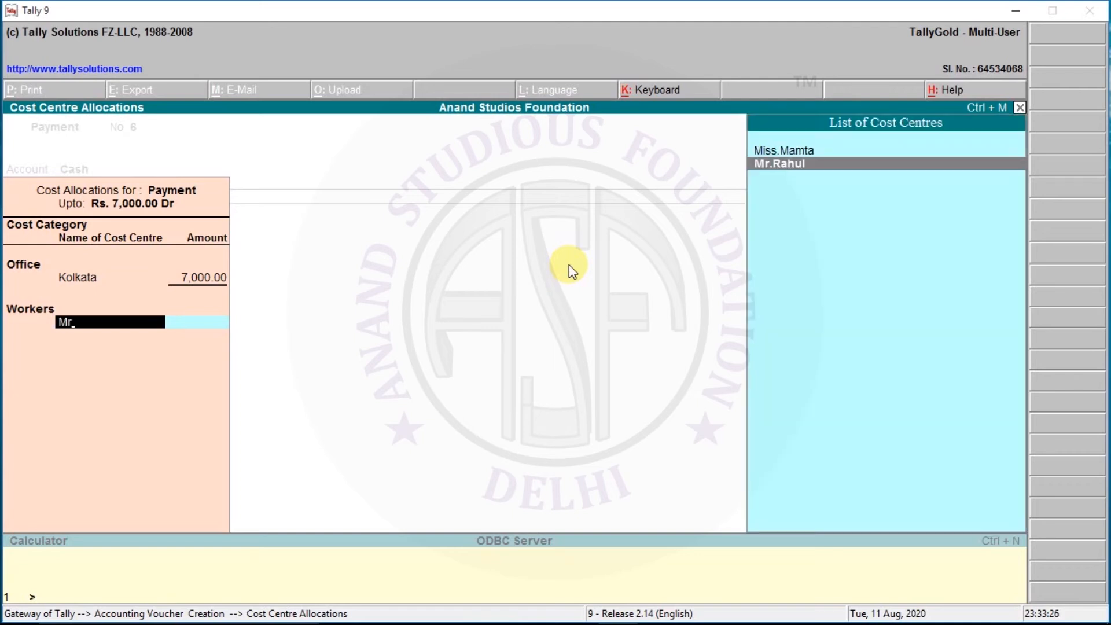
pyautogui.press('Return')
pyautogui.press('Return')
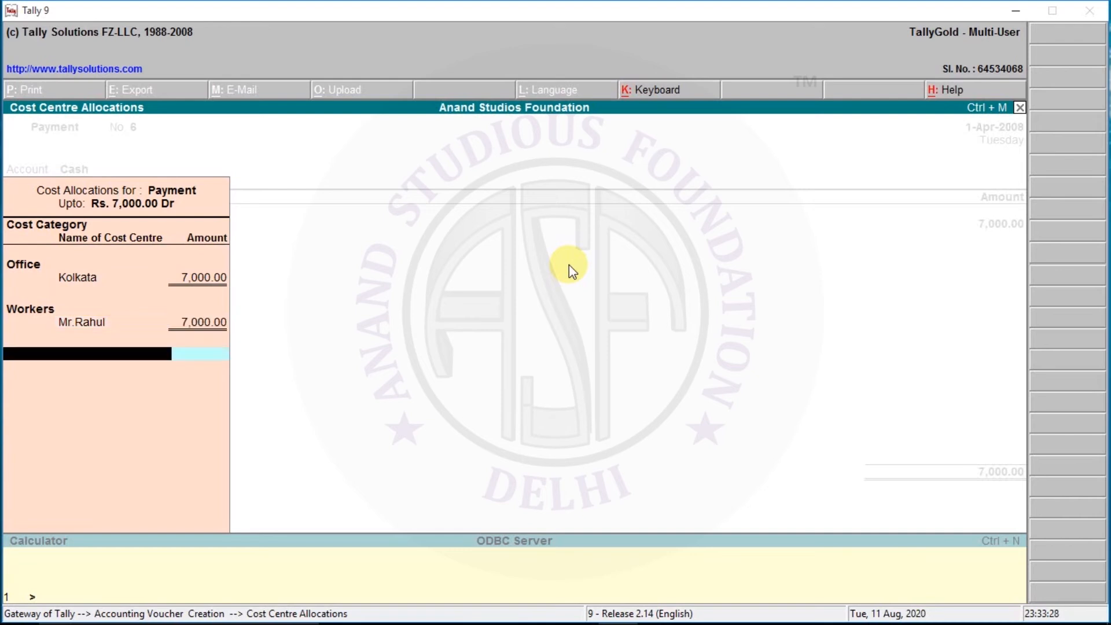
# Step: Allocate 7,000.00 to the Stock cost centre in the Department category
pyautogui.write('De')
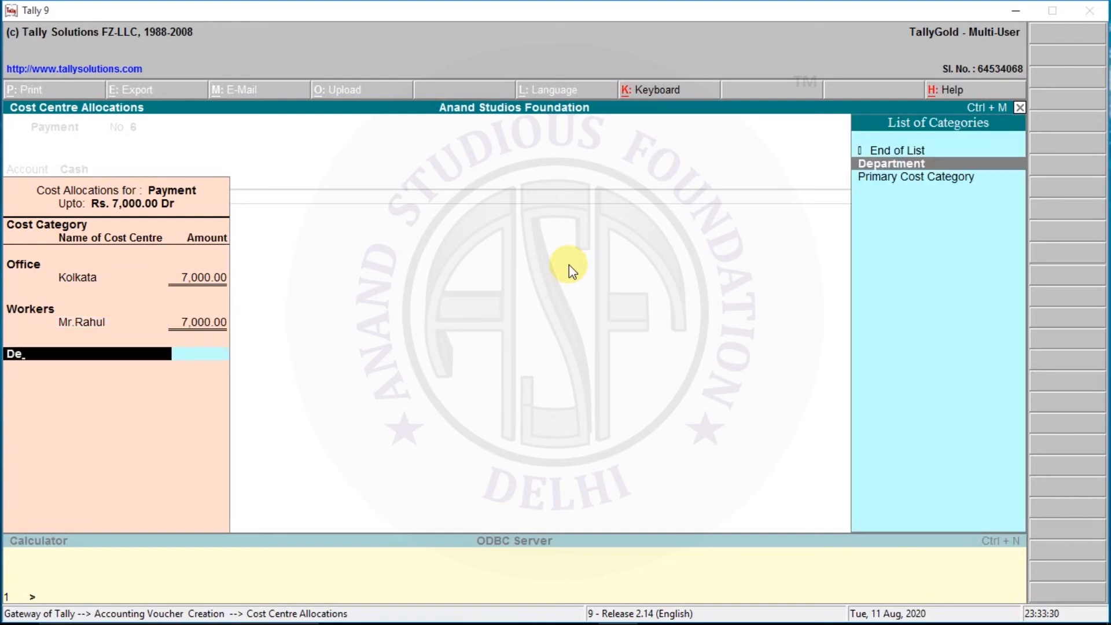
pyautogui.press('Return')
pyautogui.write('St')
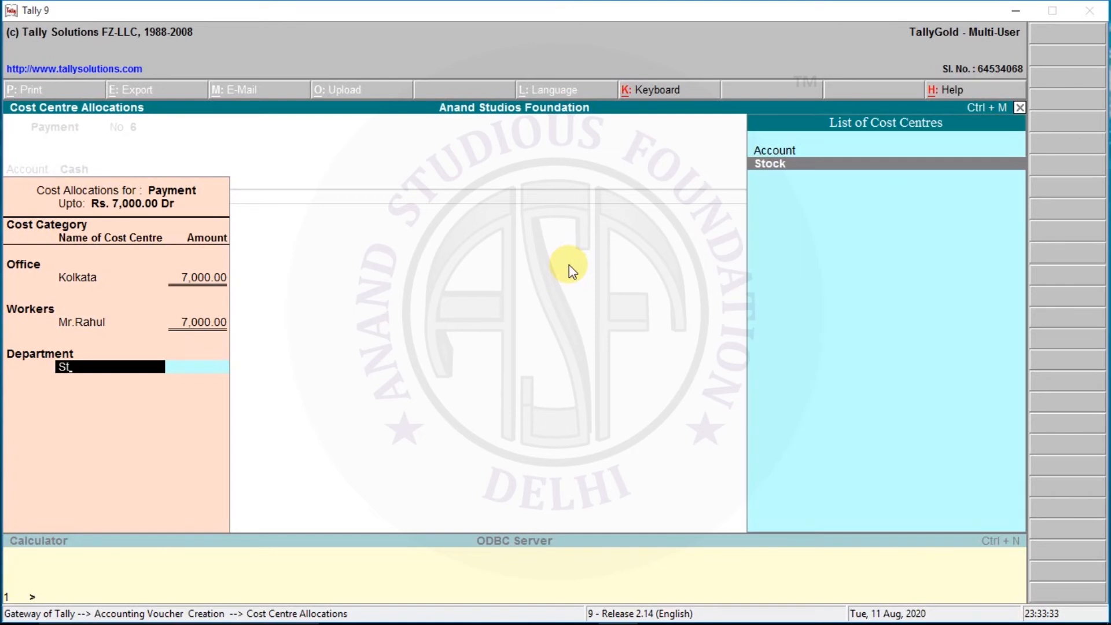
pyautogui.press('Return')
# Step: Finish the cost centre allocations and save the payment voucher without a narration
pyautogui.press('Return')
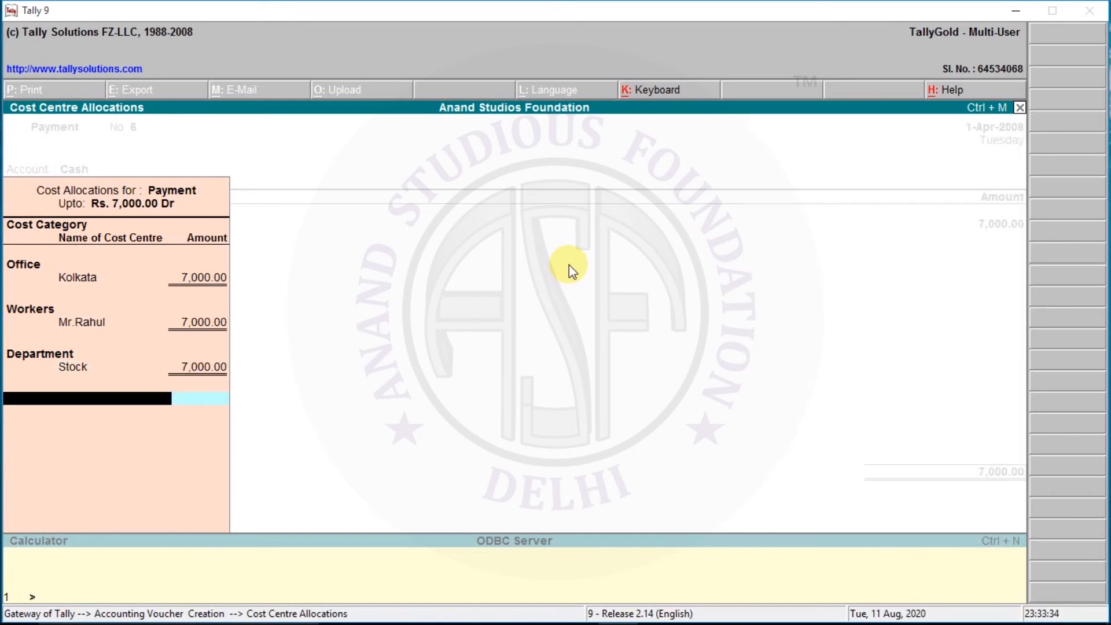
pyautogui.press('Return')
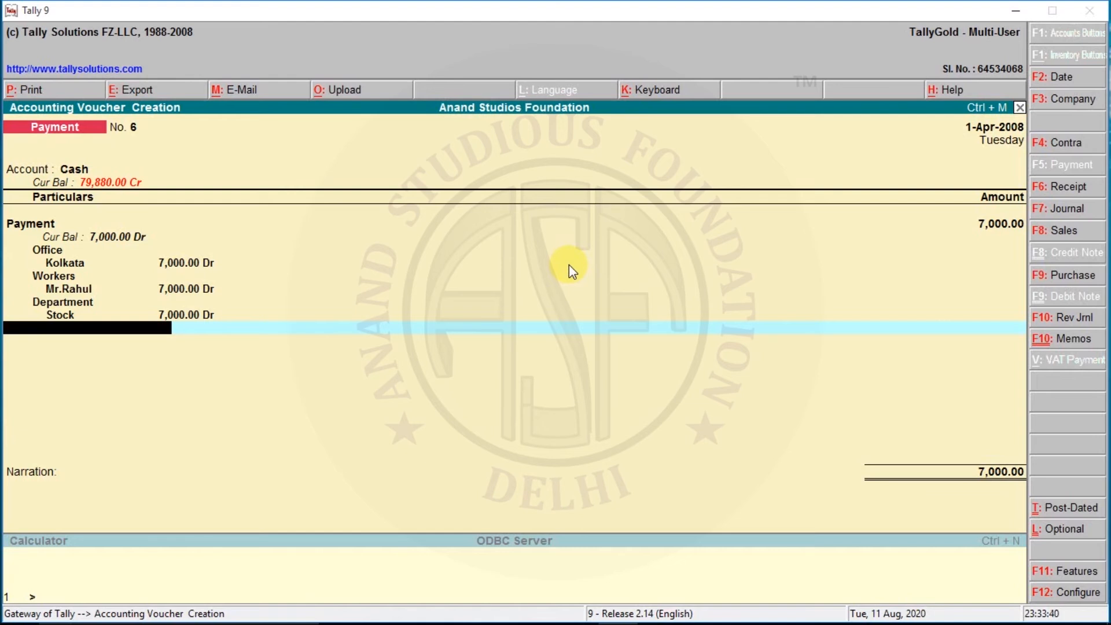
pyautogui.press('Return')
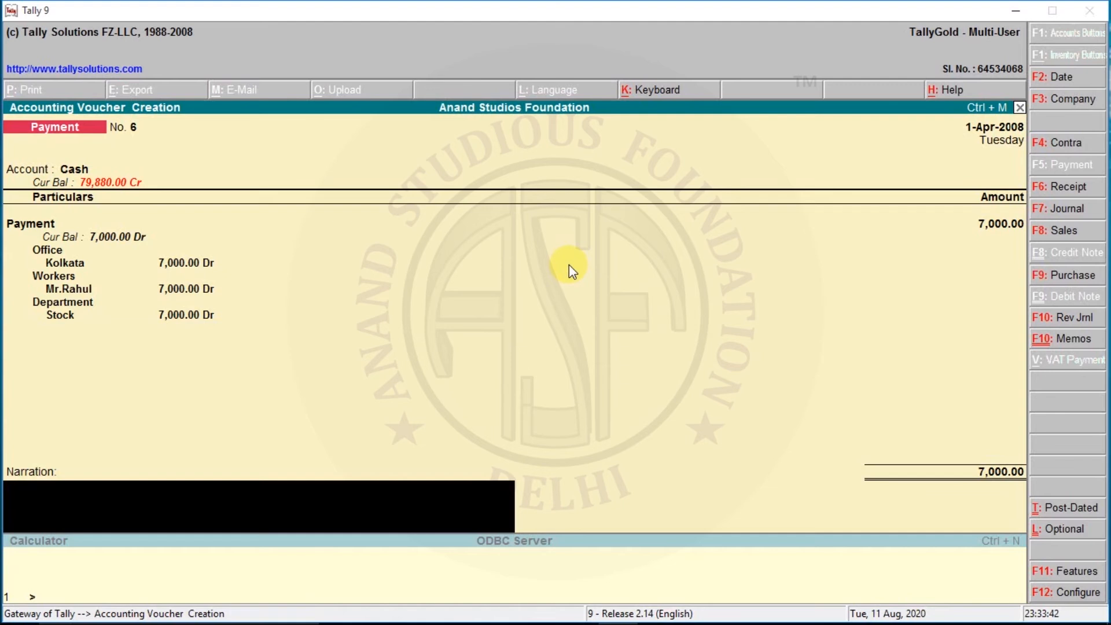
pyautogui.press('Return')
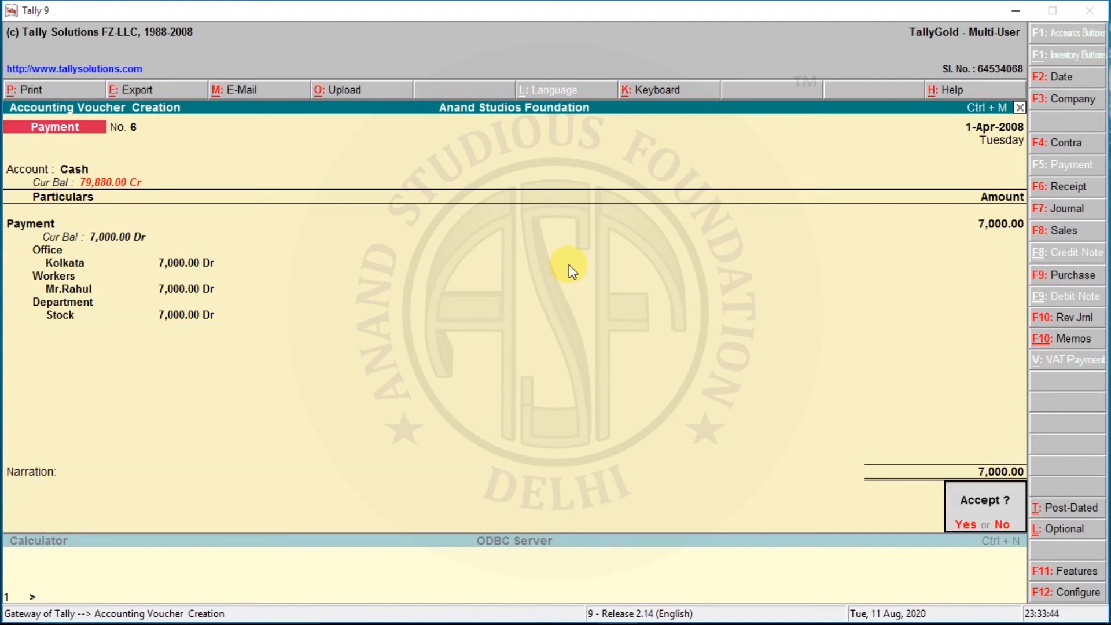
pyautogui.press('Return')
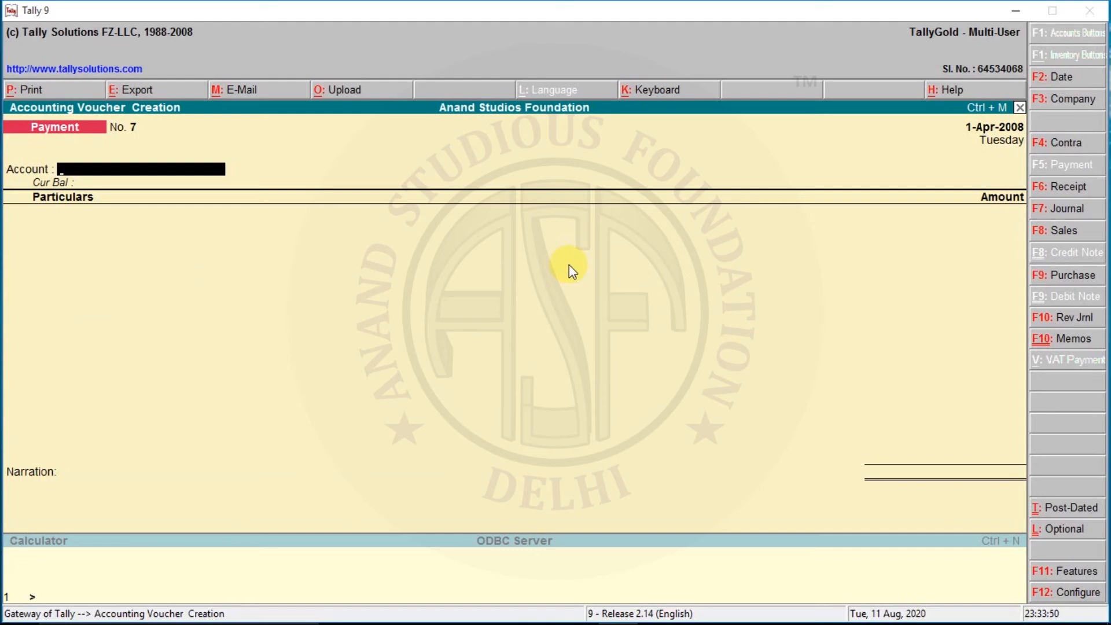
# Step: Enter a payment from the Hdfc account to the Payment ledger for 15,500
pyautogui.write('H')
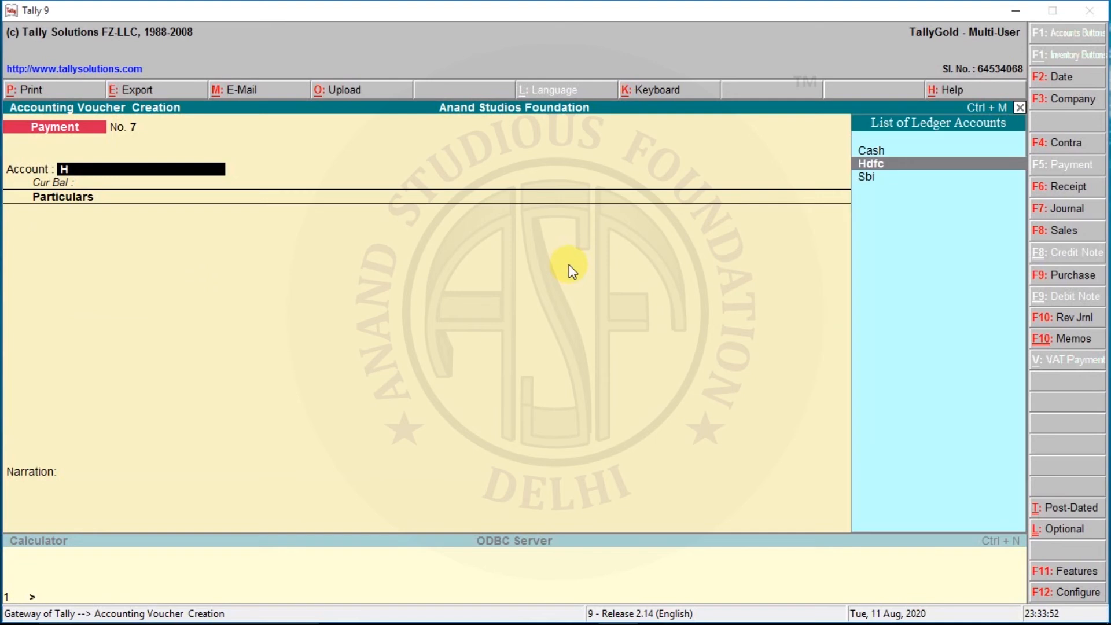
pyautogui.write('d')
pyautogui.press('Return')
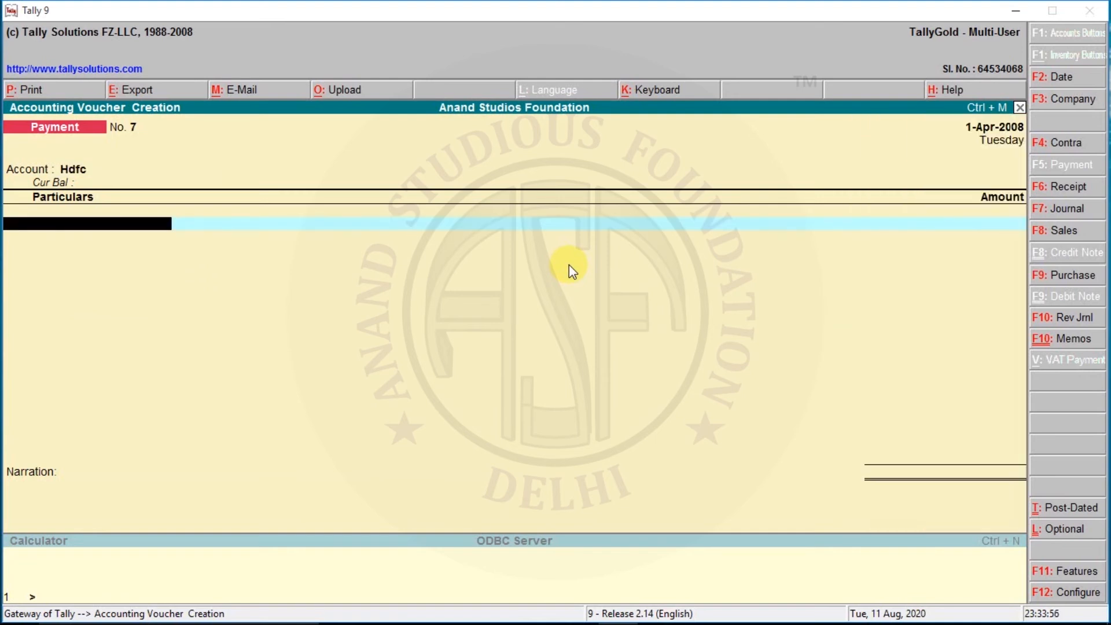
pyautogui.write('Pa')
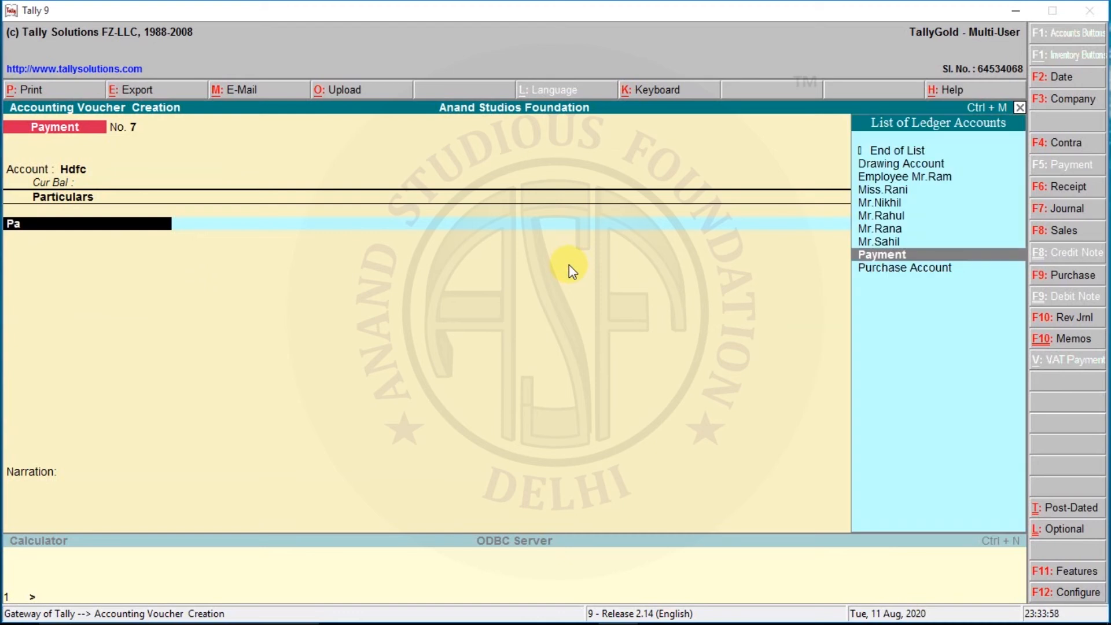
pyautogui.press('Return')
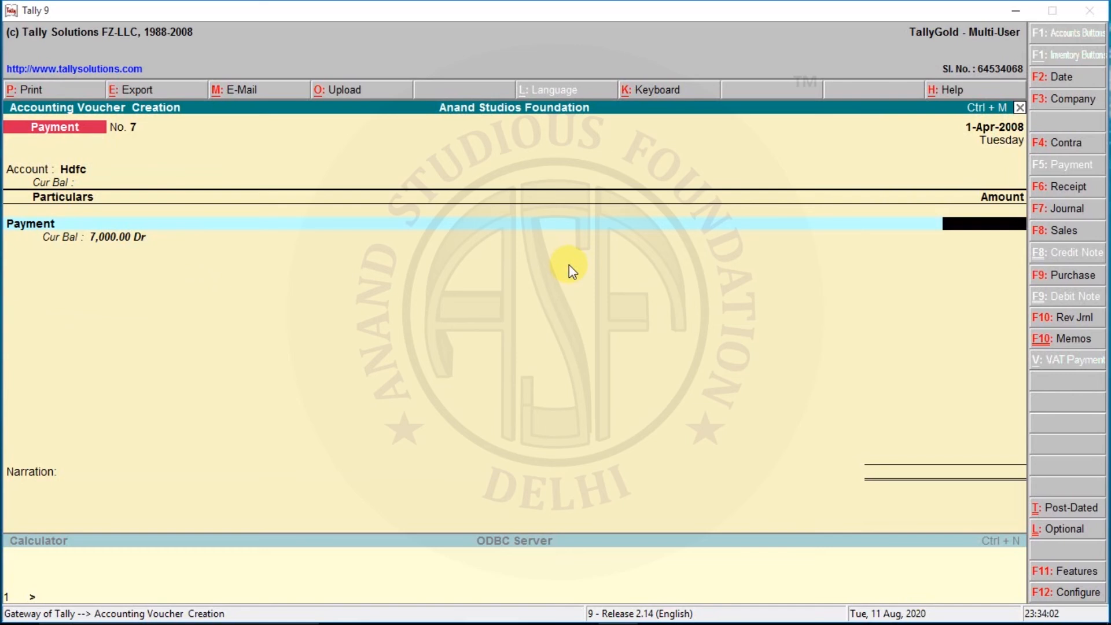
pyautogui.write('15500')
pyautogui.press('Return')
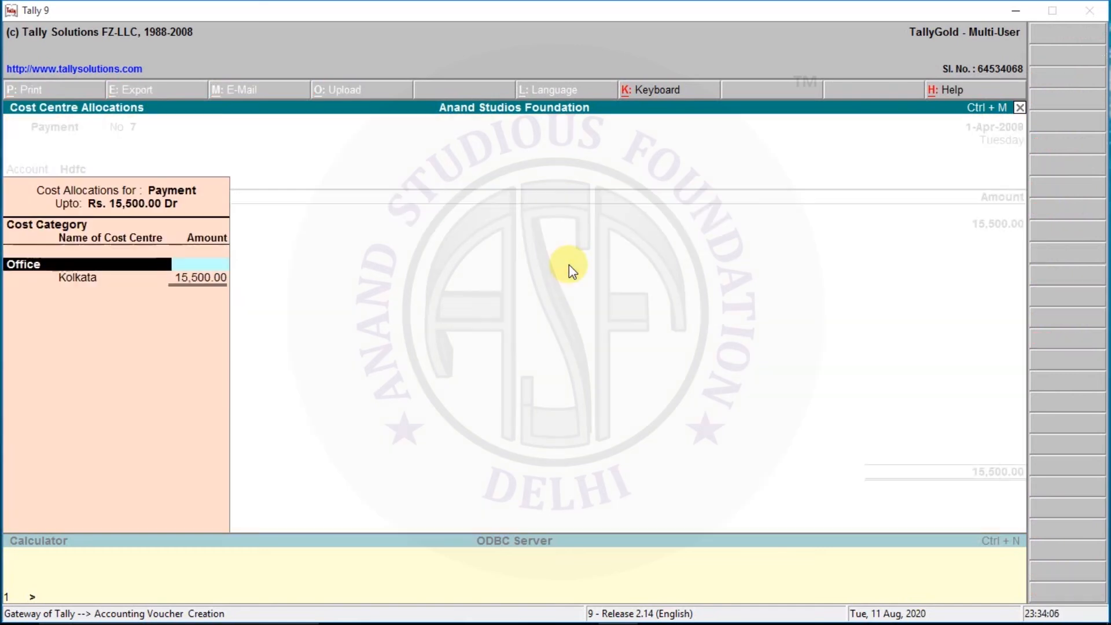
# Step: Allocate the full 15,500.00 to the Delhi cost centre in the Office category
pyautogui.press('Return')
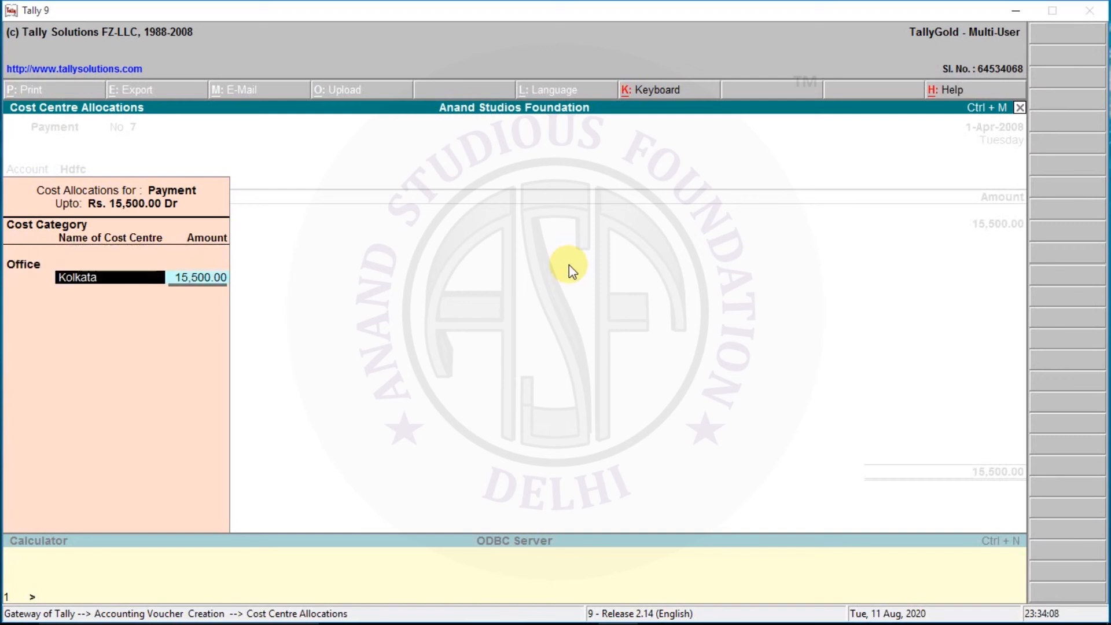
pyautogui.write('De')
pyautogui.press('Return')
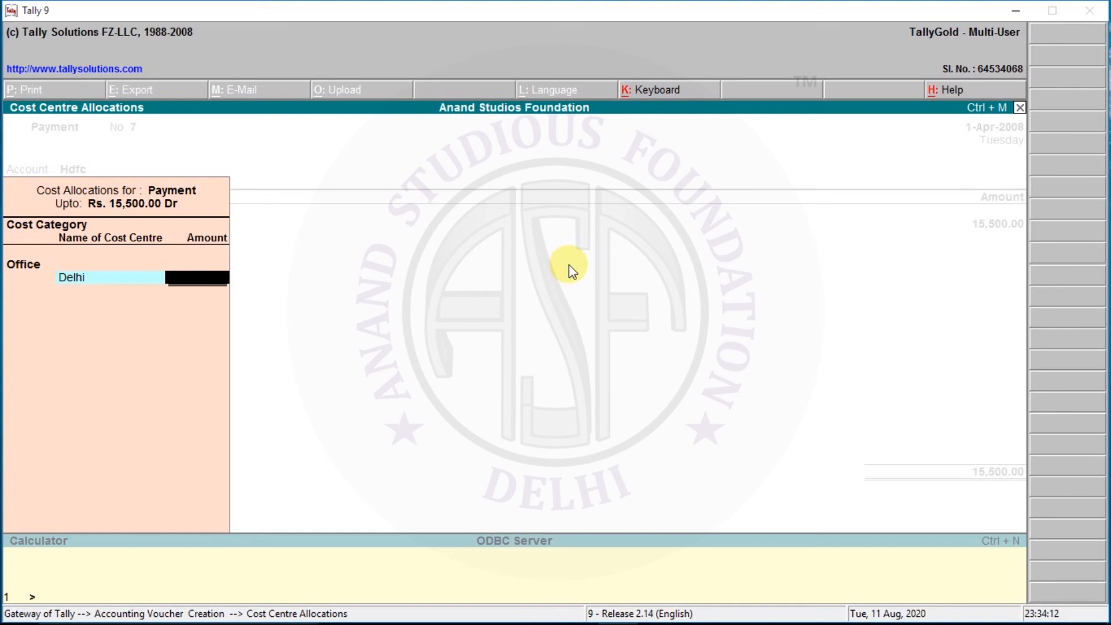
pyautogui.press('BackSpace')
pyautogui.press('Return')
pyautogui.press('Return')
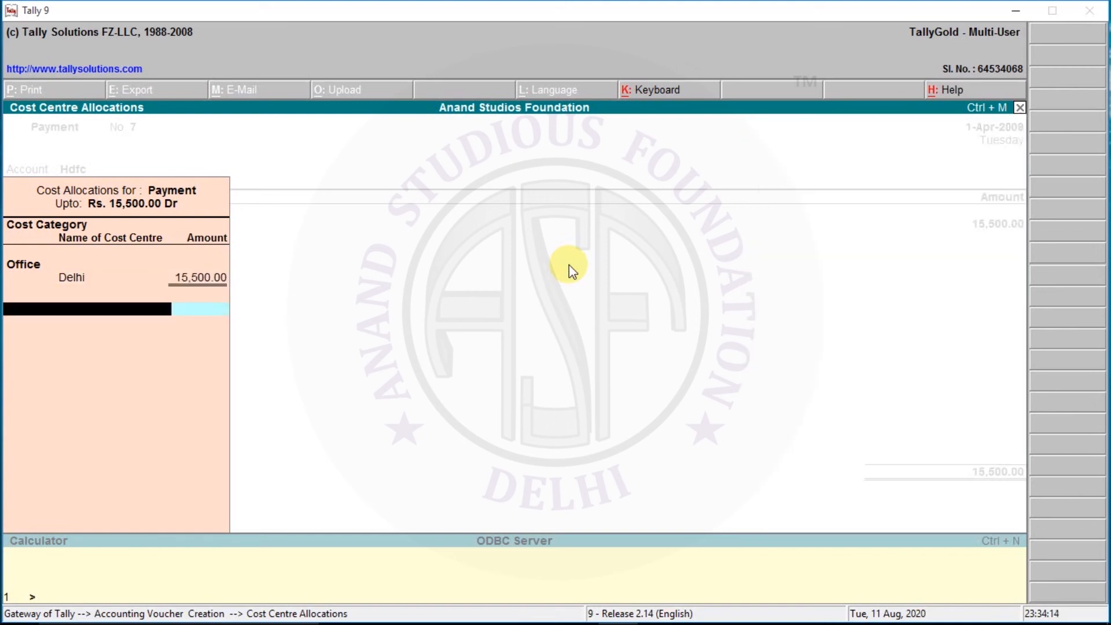
# Step: Allocate 15,500.00 in the Workers category to the female worker's cost centre
pyautogui.write('W')
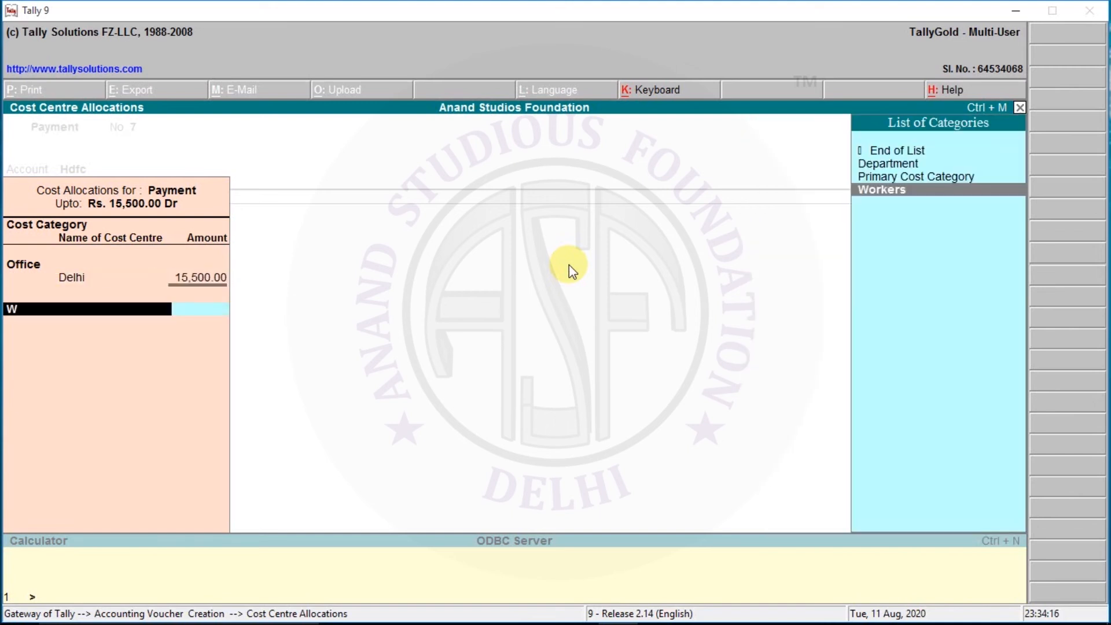
pyautogui.press('Return')
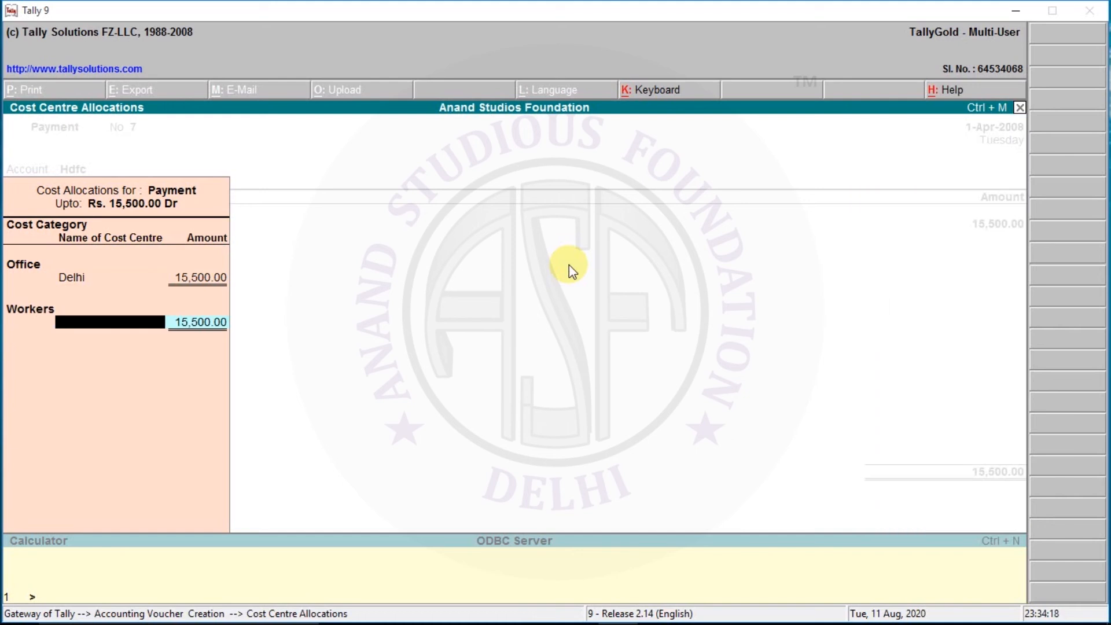
pyautogui.write('Mi')
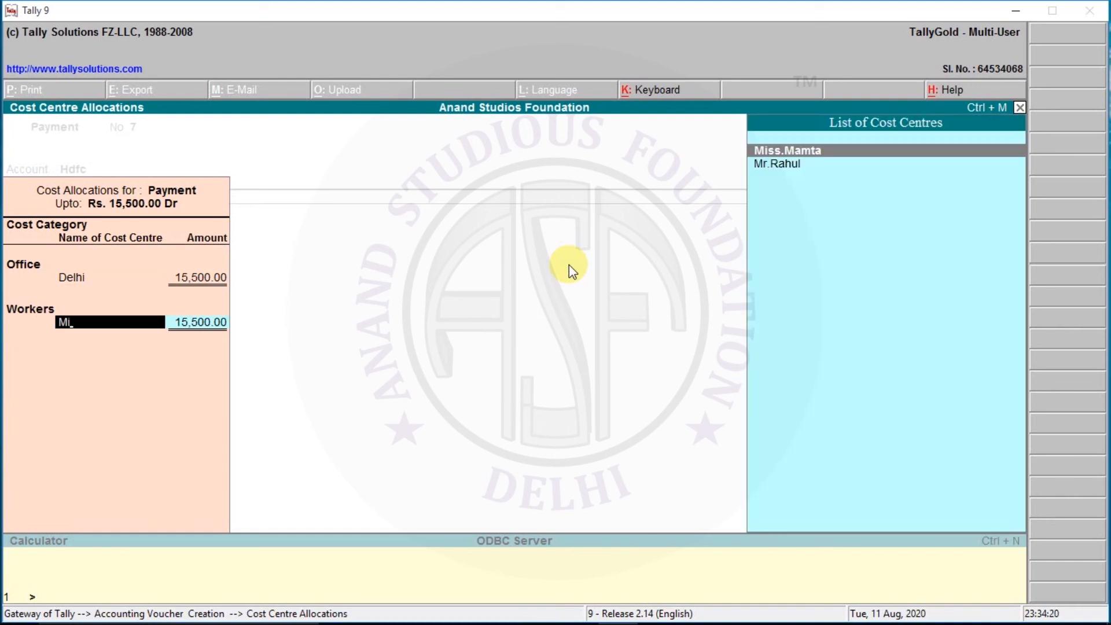
pyautogui.press('Return')
pyautogui.press('Return')
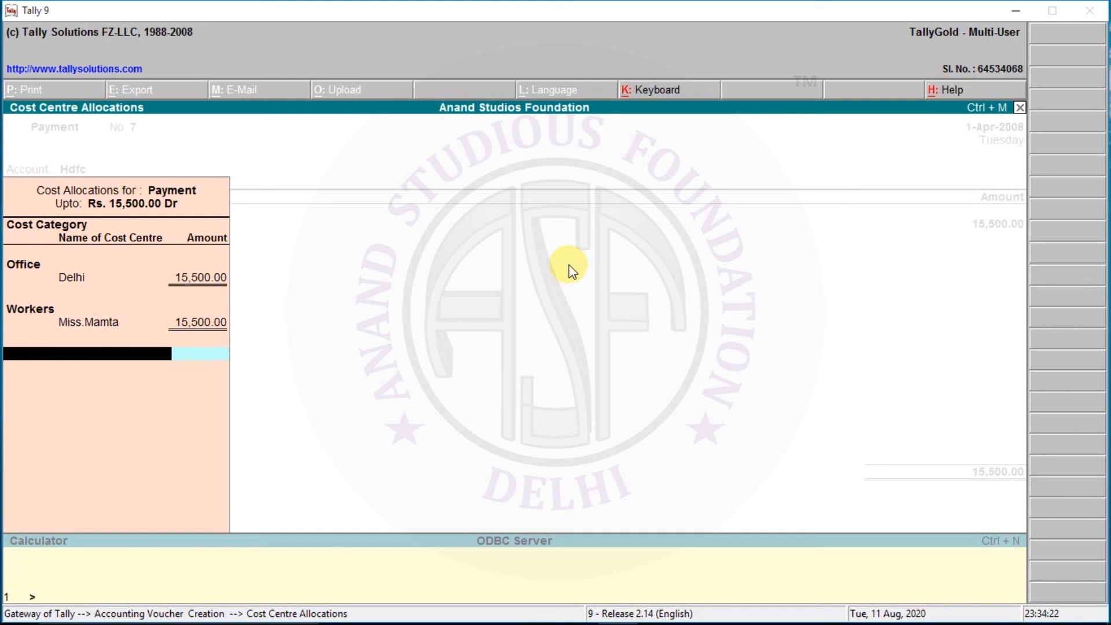
# Step: Allocate 15,500.00 to the Account cost centre in the Department category
pyautogui.write('De')
pyautogui.press('Return')
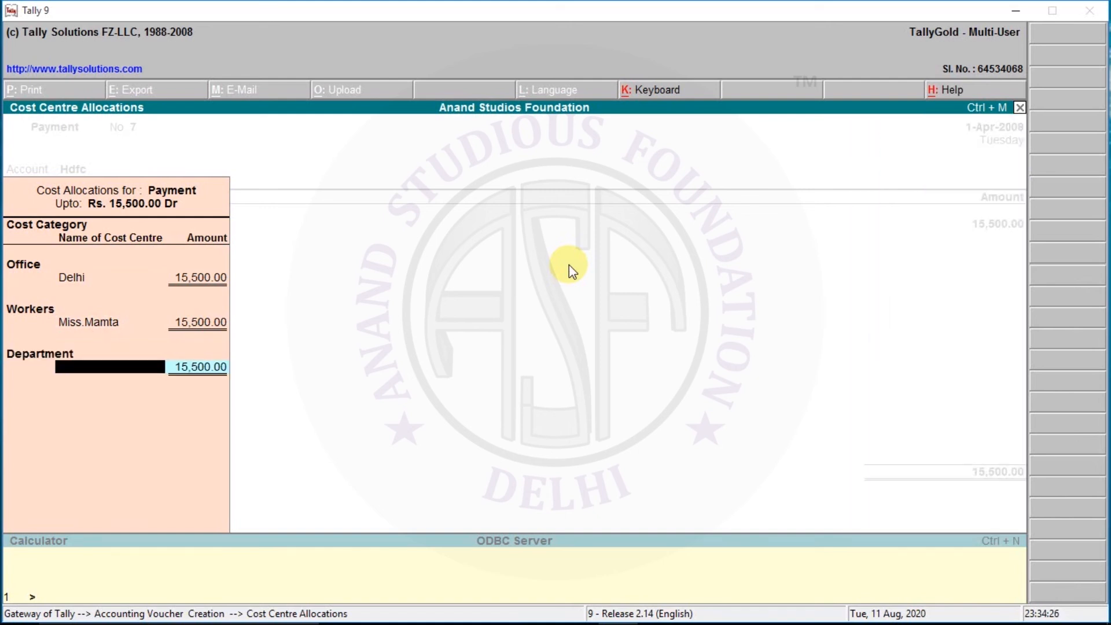
pyautogui.write('A')
pyautogui.press('Return')
# Step: Close the cost allocations and save the Hdfc payment voucher with no narration
pyautogui.press('Return')
pyautogui.press('Return')
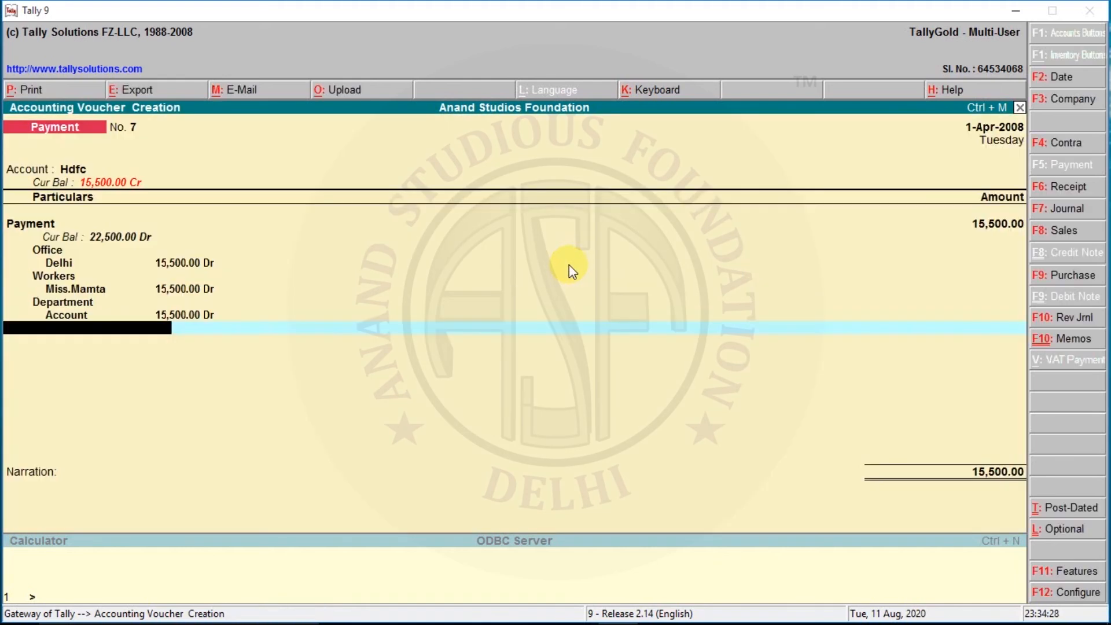
pyautogui.press('Return')
pyautogui.press('Return')
pyautogui.press('Return')
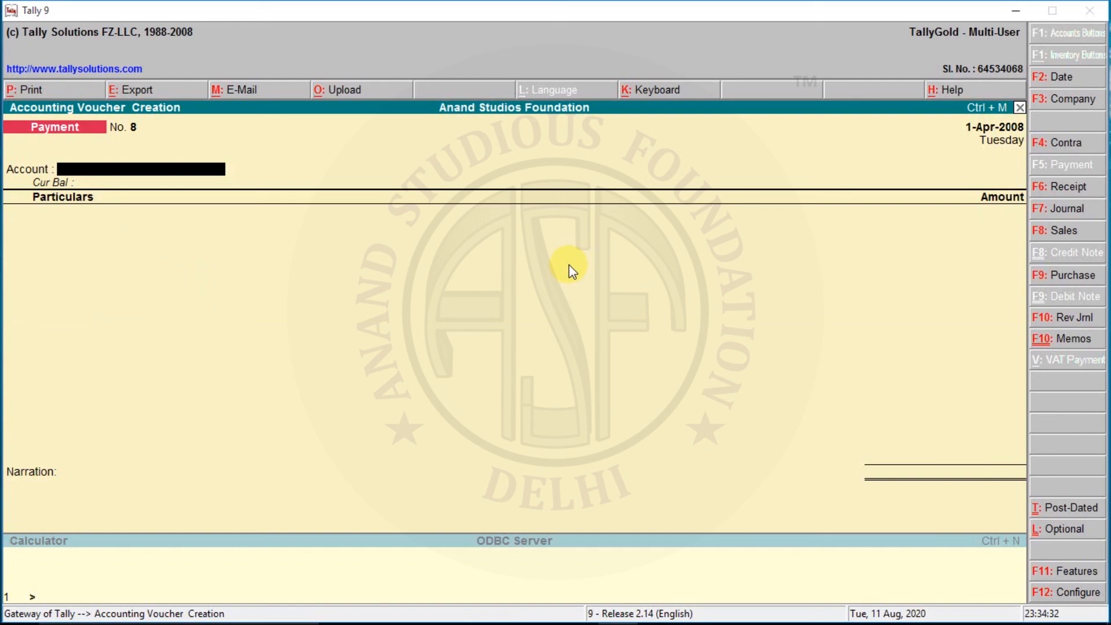
# Step: Leave voucher creation and display the Day Book for the company
pyautogui.press('Escape')
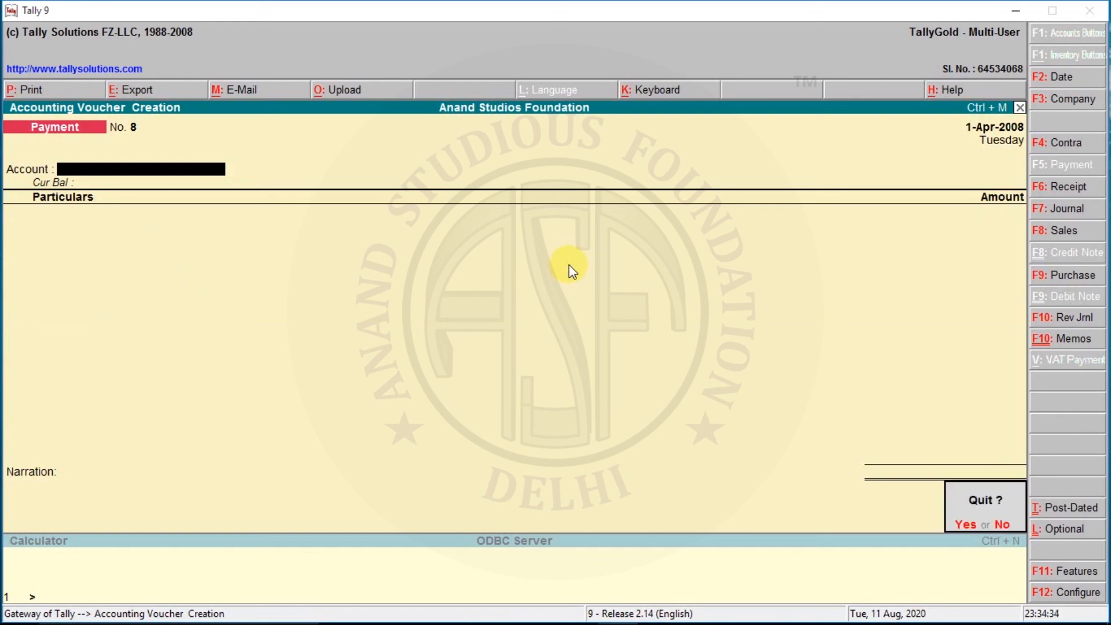
pyautogui.press('Return')
pyautogui.press('Down')
pyautogui.press('Down')
pyautogui.press('Down')
pyautogui.press('Down')
pyautogui.press('Down')
pyautogui.press('Down')
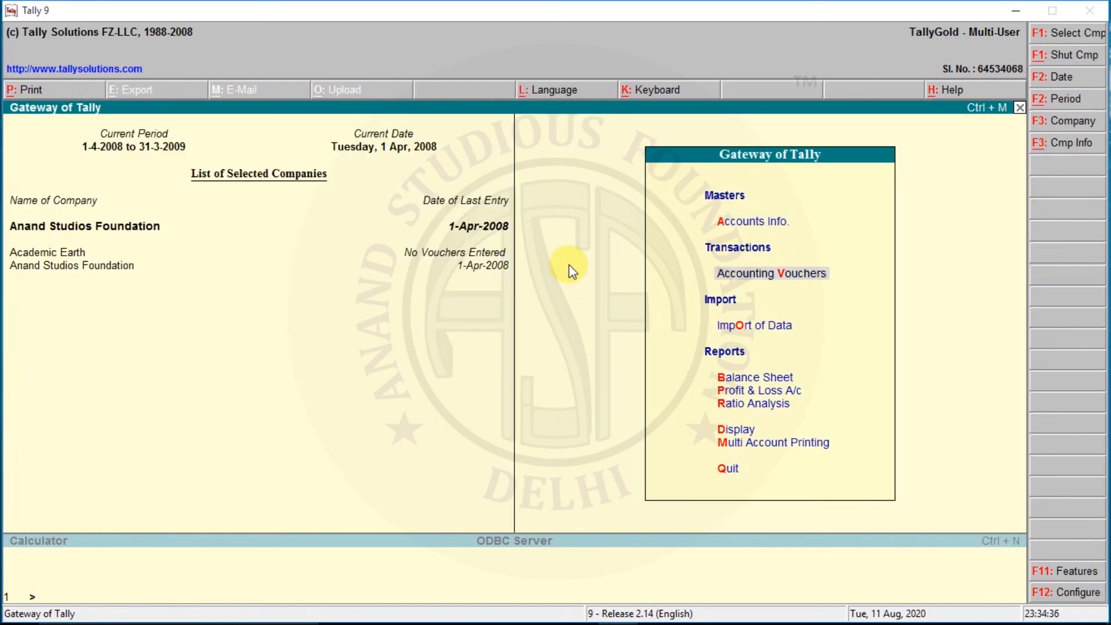
pyautogui.press('Return')
pyautogui.press('Down')
pyautogui.press('Return')
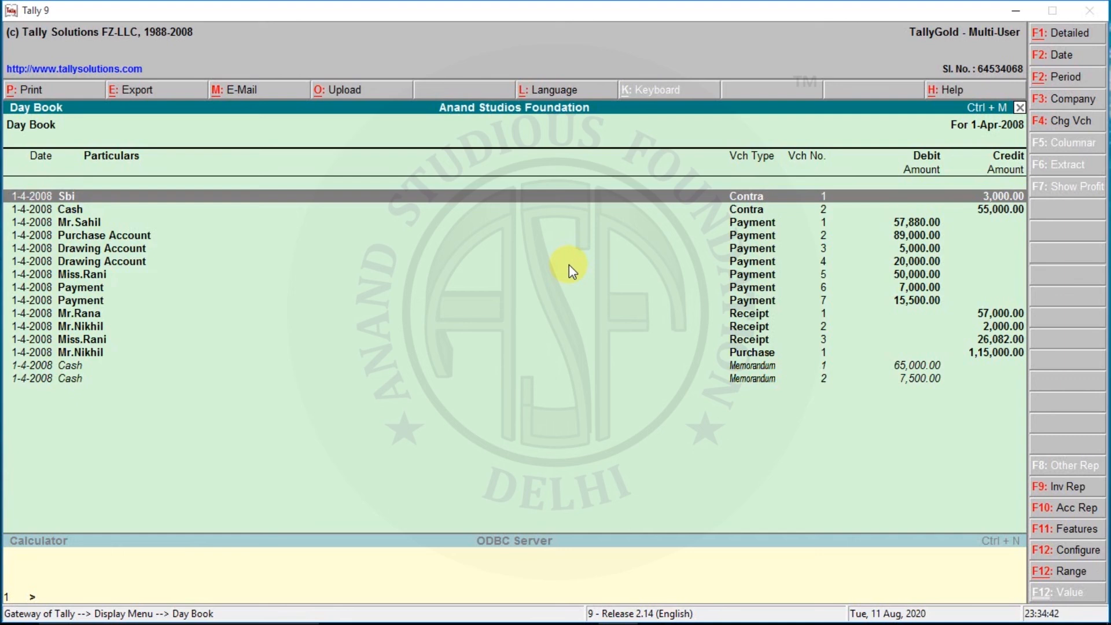
# Step: Examine the Day Book entries for 1-Apr-2008 to locate the two payment vouchers booked to the Payment ledger
pyautogui.press('Down')
pyautogui.press('Down')
pyautogui.press('Down')
pyautogui.press('Down')
pyautogui.press('Down')
pyautogui.press('Down')
pyautogui.press('Down')
pyautogui.press('Down')
pyautogui.press('Down')
pyautogui.press('Down')
pyautogui.press('Down')
pyautogui.press('Down')
pyautogui.press('Down')
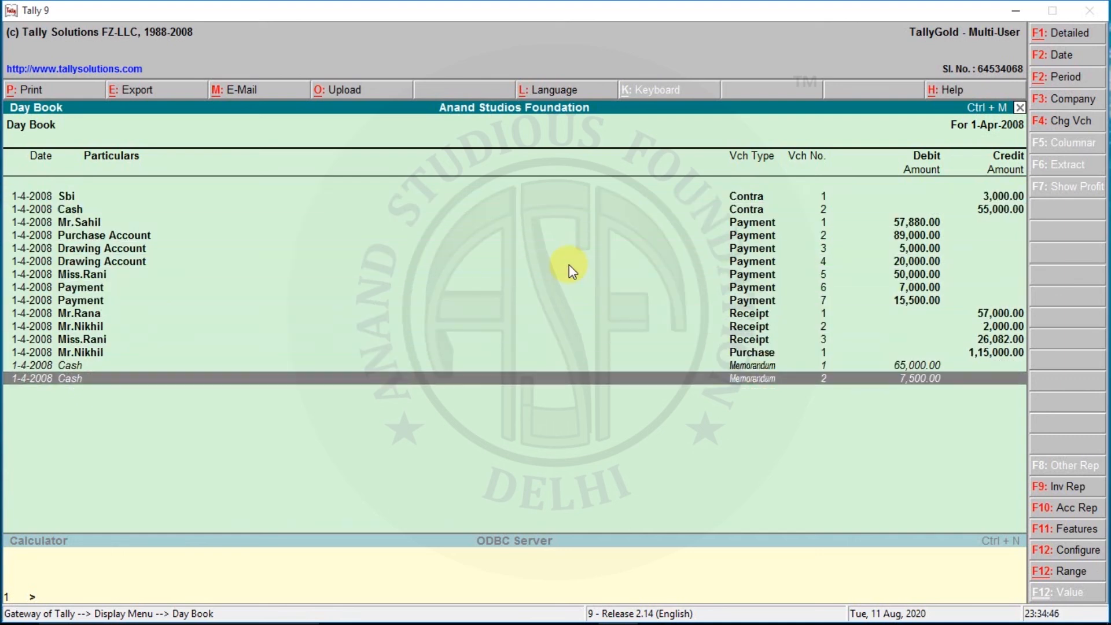
pyautogui.press('Up')
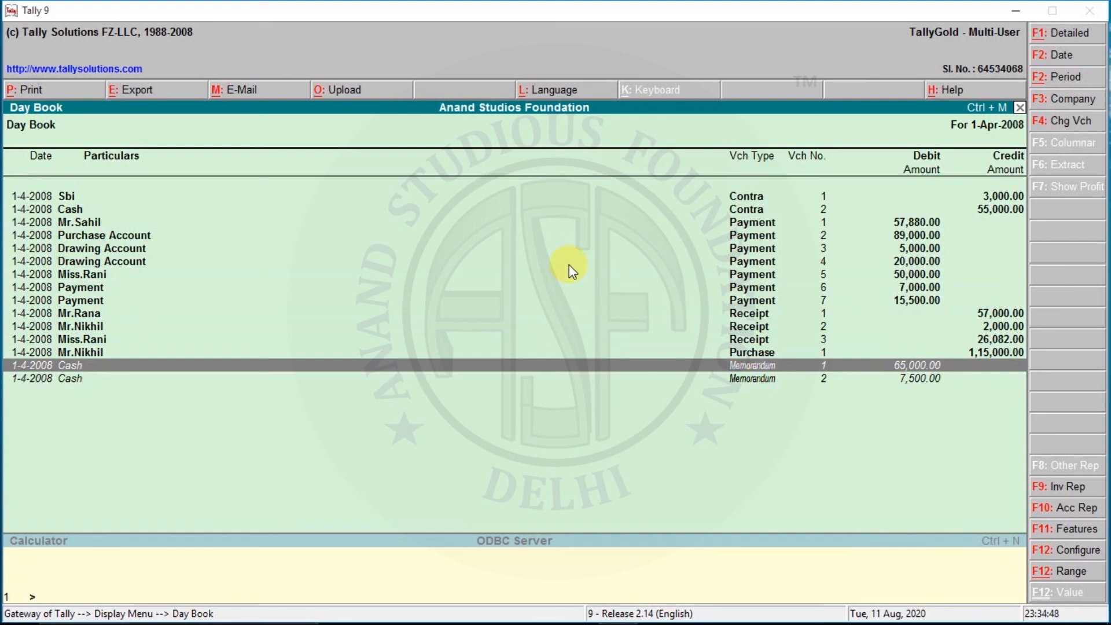
pyautogui.press('Up')
pyautogui.press('Up')
pyautogui.press('Up')
pyautogui.press('Up')
pyautogui.press('Up')
pyautogui.press('Up')
pyautogui.press('Up')
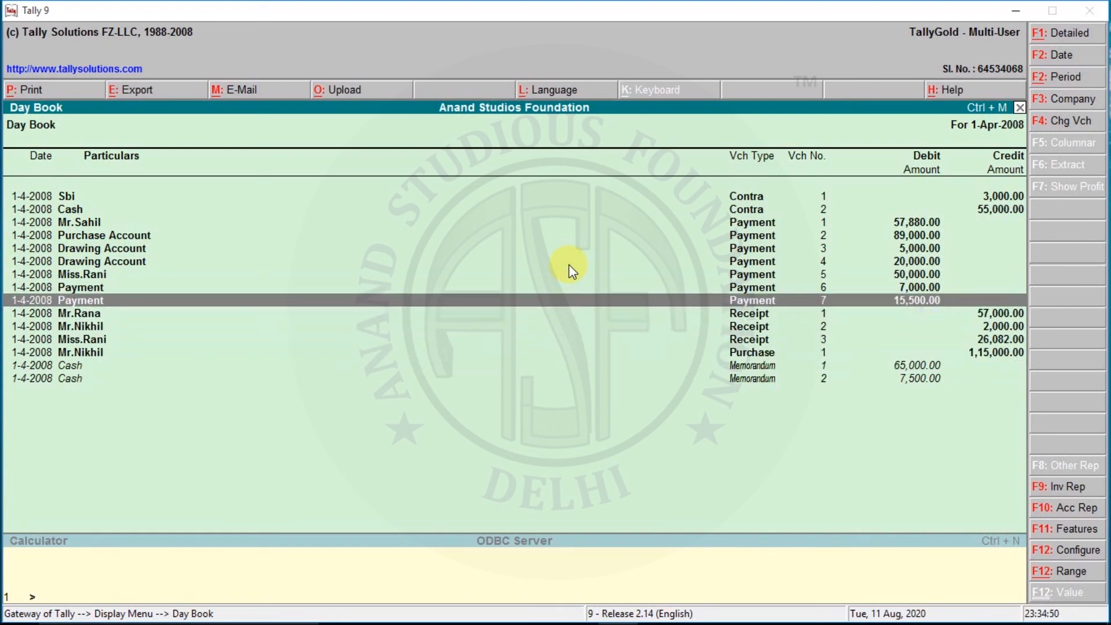
pyautogui.press('Up')
pyautogui.press('Up')
pyautogui.press('Up')
pyautogui.press('Down')
pyautogui.press('Down')
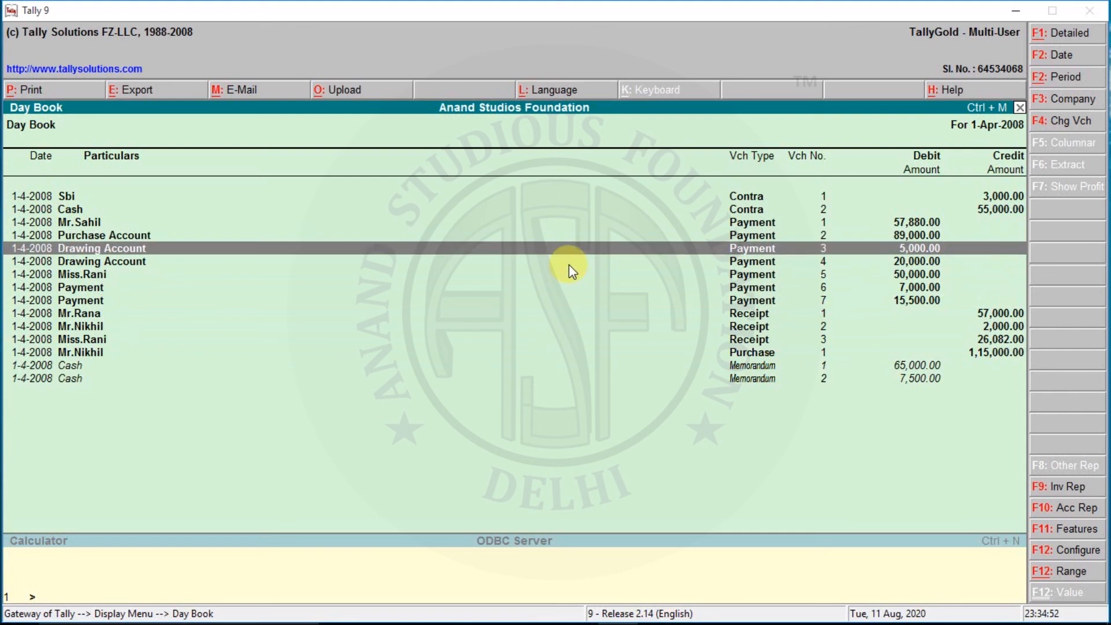
pyautogui.press('Down')
pyautogui.press('Down')
pyautogui.press('Down')
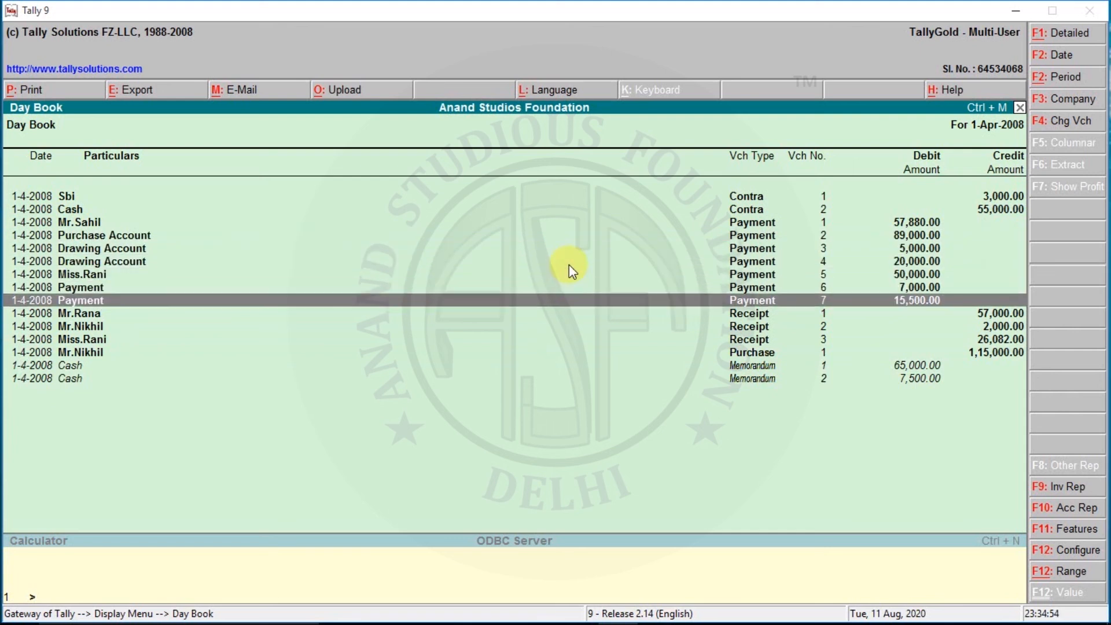
# Step: Open payment voucher No. 6 from the Day Book to review its cost centre allocations, and return without changes
pyautogui.press('Up')
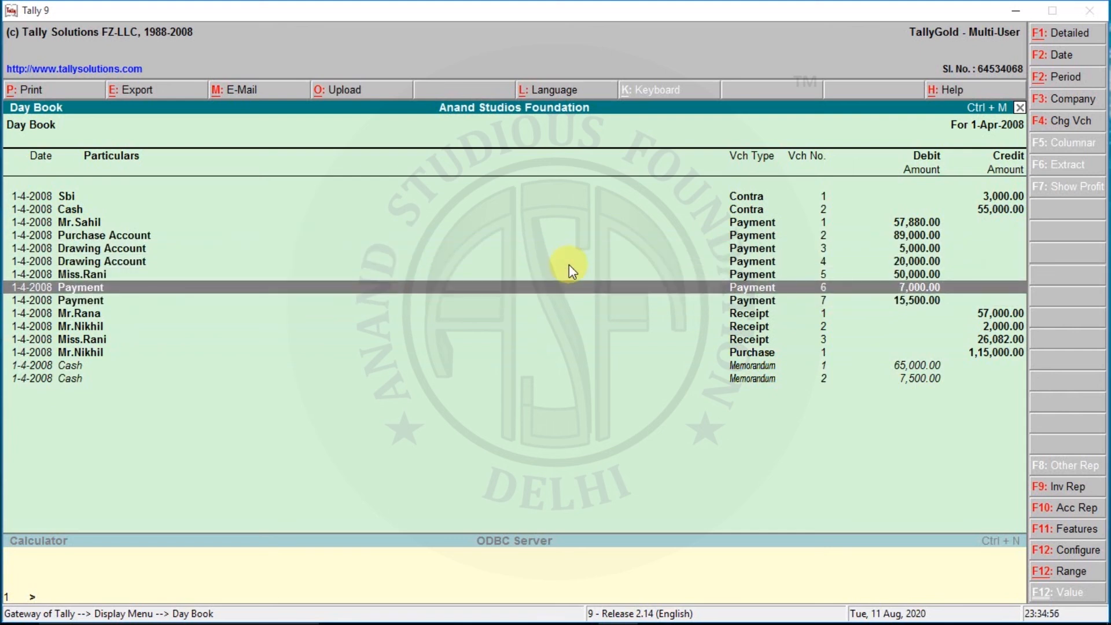
pyautogui.press('Return')
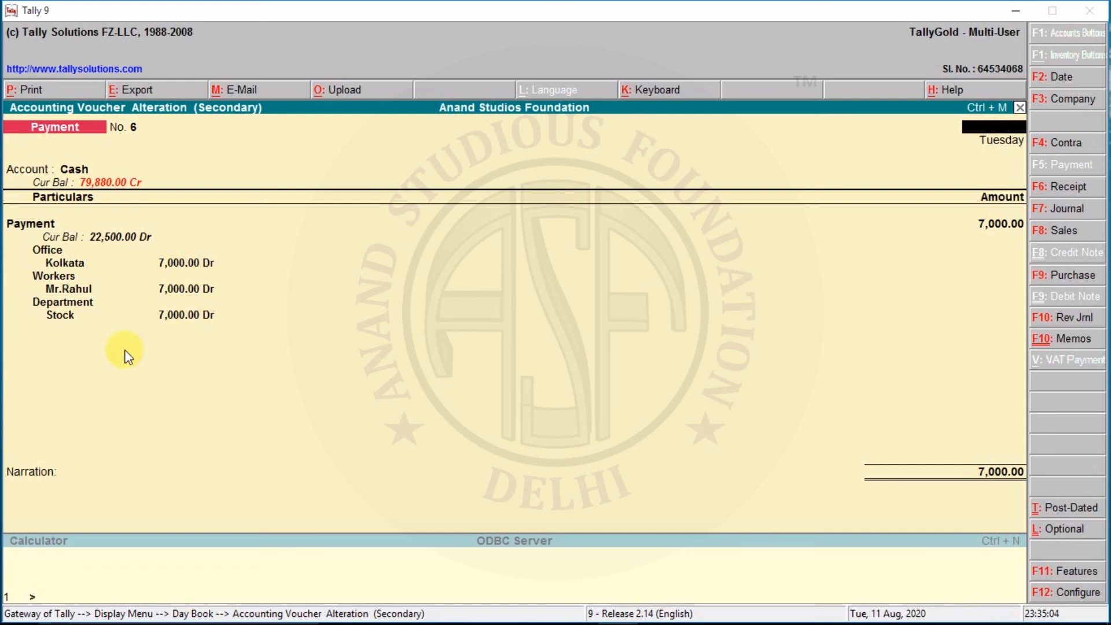
pyautogui.press('Escape')
pyautogui.press('y')
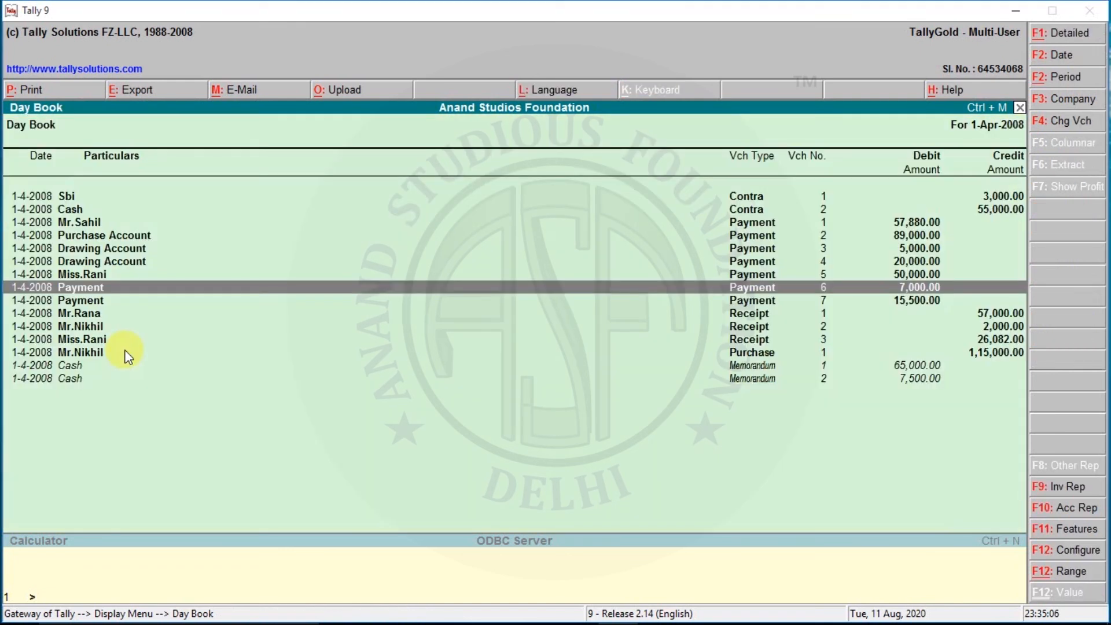
# Step: Review the cost centre allocations of payment voucher No. 7, and return to the Gateway of Tally without changes
pyautogui.press('Down')
pyautogui.press('Return')
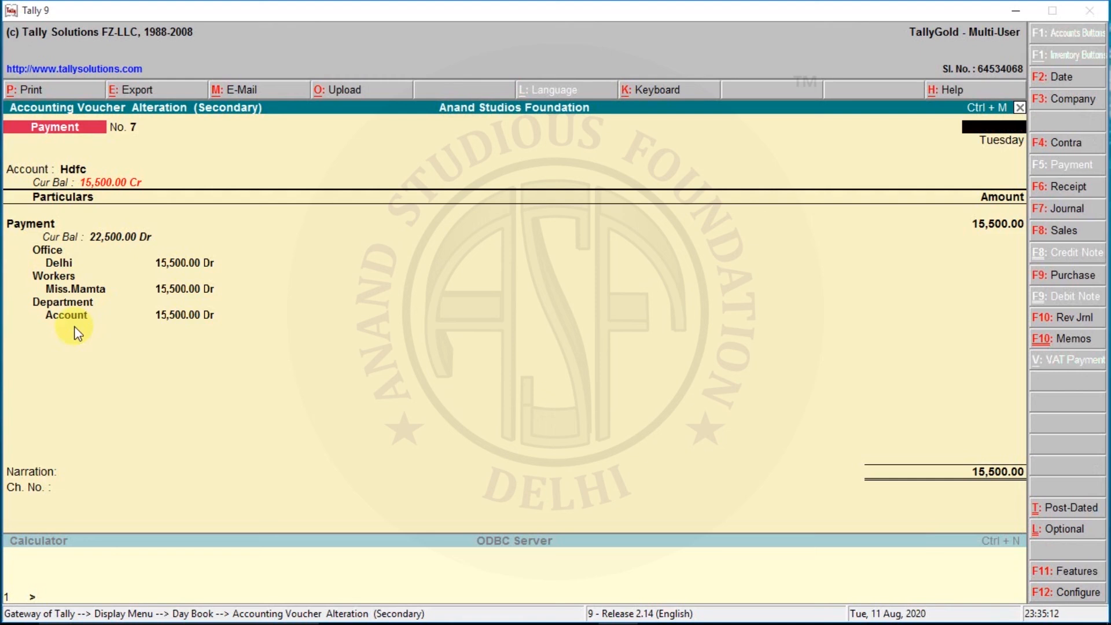
pyautogui.press('Escape')
pyautogui.press('Return')
pyautogui.press('Escape')
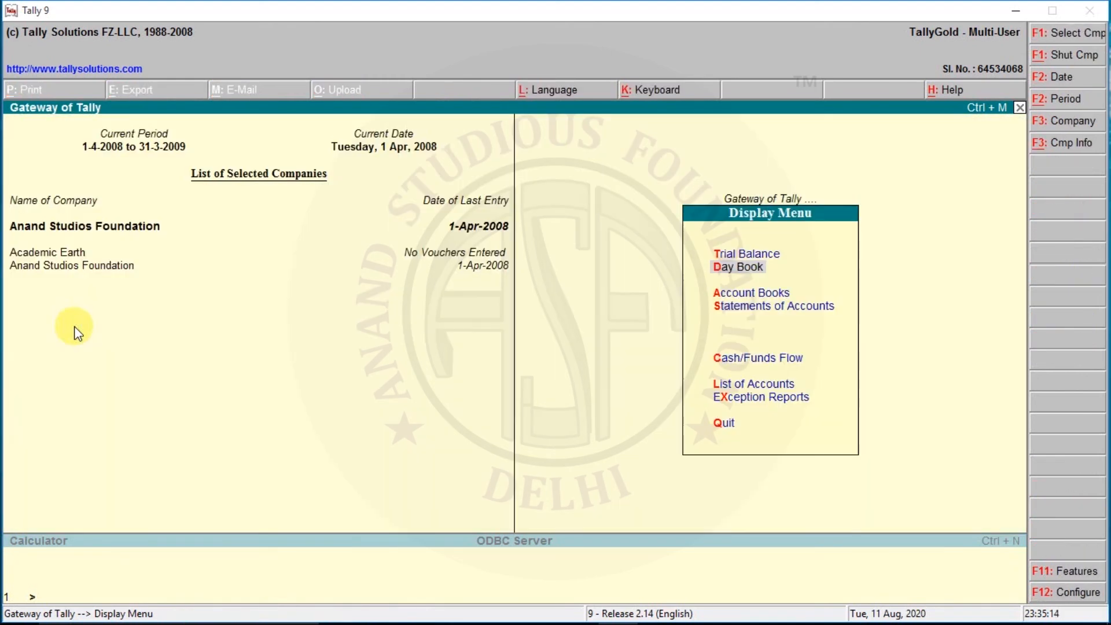
pyautogui.press('Escape')
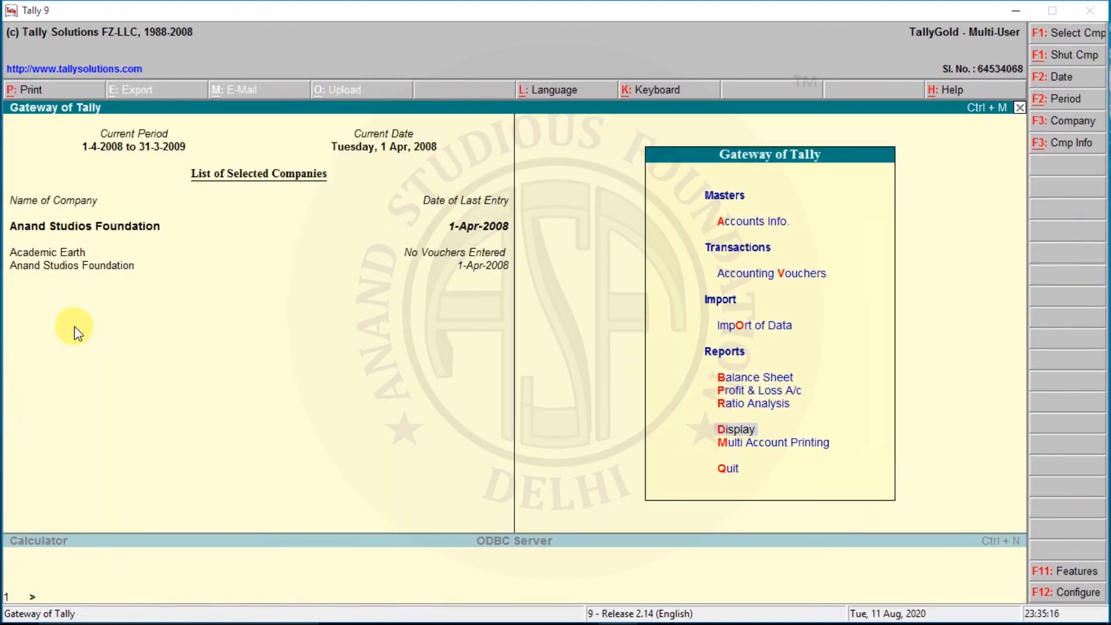